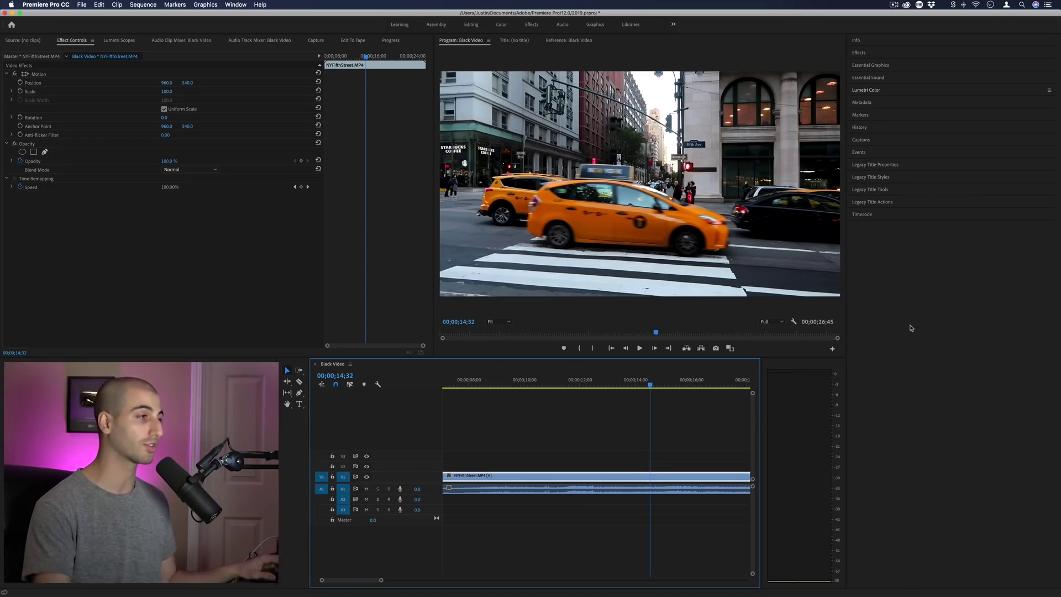
- Open the Lumetri Color Curves section for the NYFifthStreet.MP4 clip and cycle through the red, green and blue RGB curve channels
left_click(881, 91)
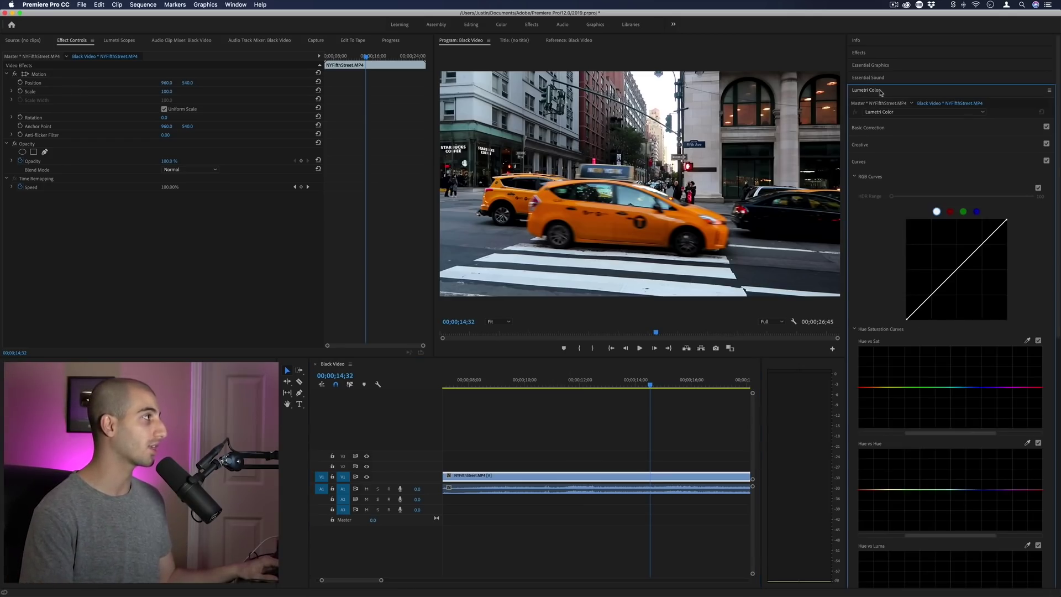
left_click(877, 162)
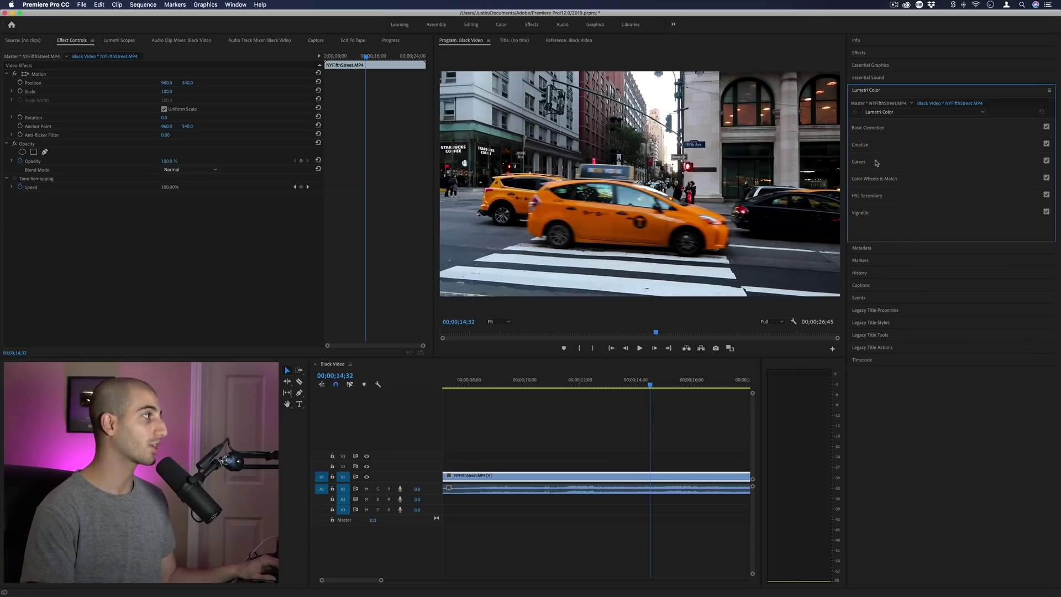
left_click(881, 162)
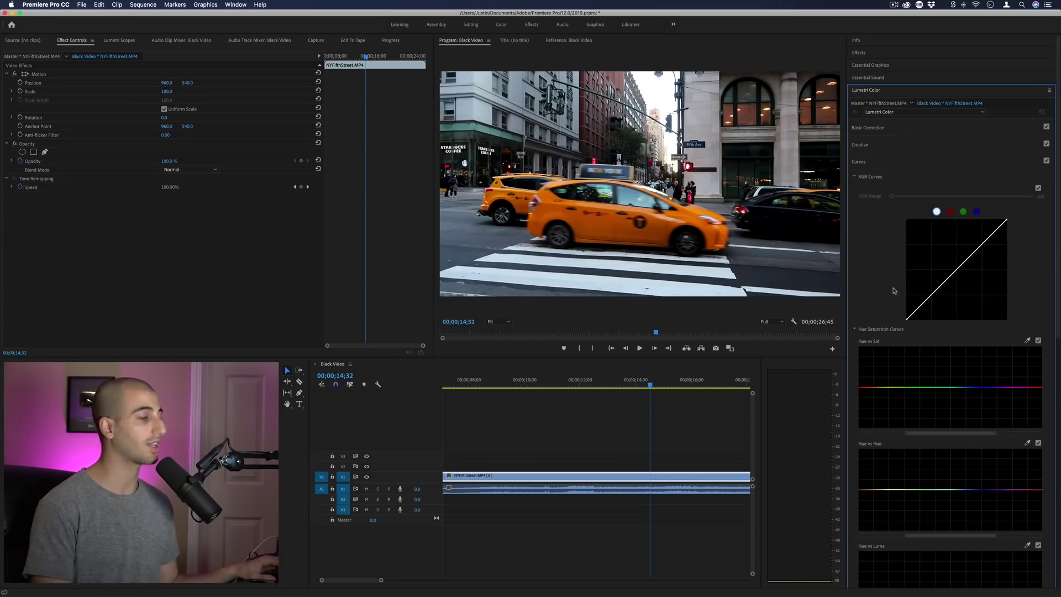
scroll(895, 293, "down", 5)
scroll(878, 175, "up", 3)
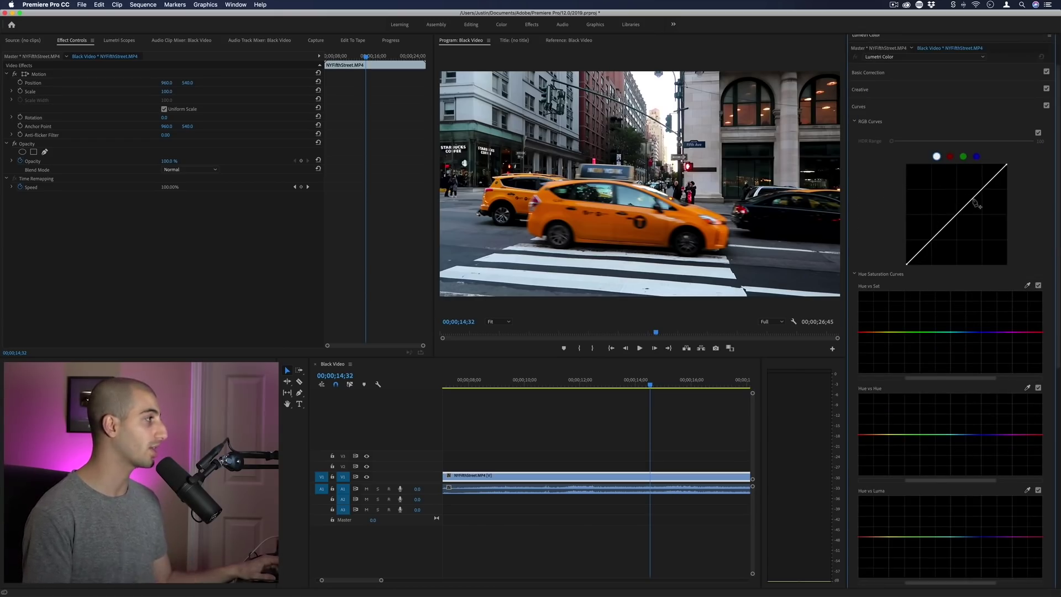
left_click(950, 156)
left_click(963, 157)
left_click(976, 157)
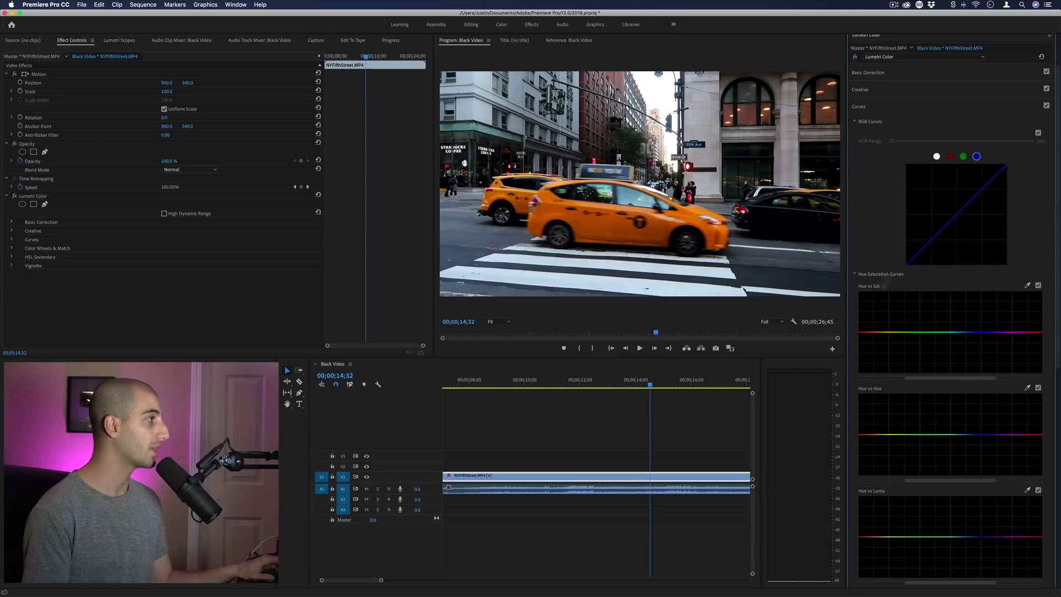
- Shape the Hue vs Sat curve to remove green, blue, magenta and pink saturation while keeping the taxis' orange and yellow saturated
scroll(882, 283, "down", 5)
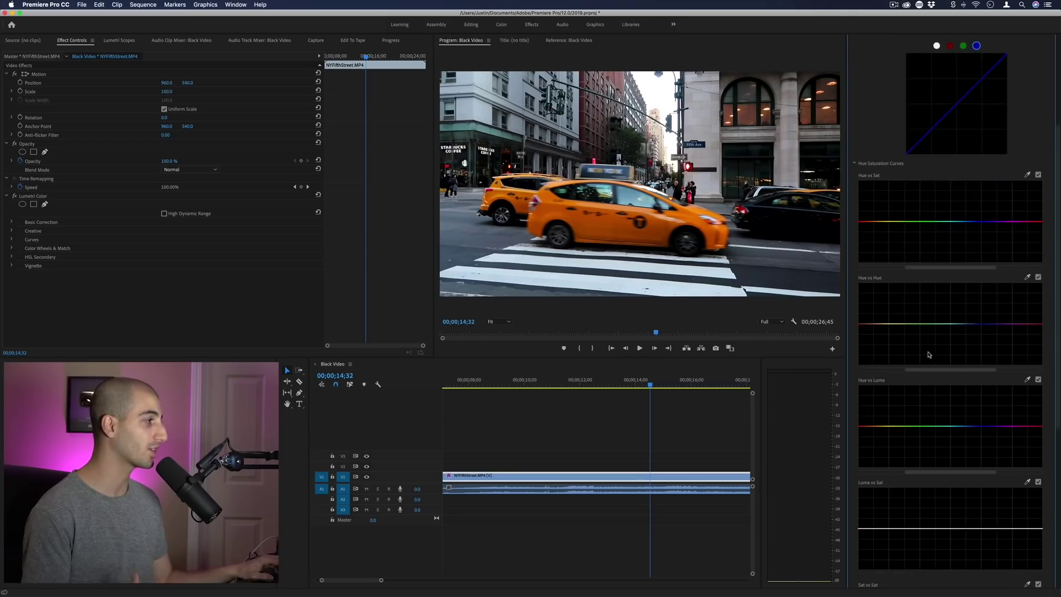
scroll(929, 337, "down", 5)
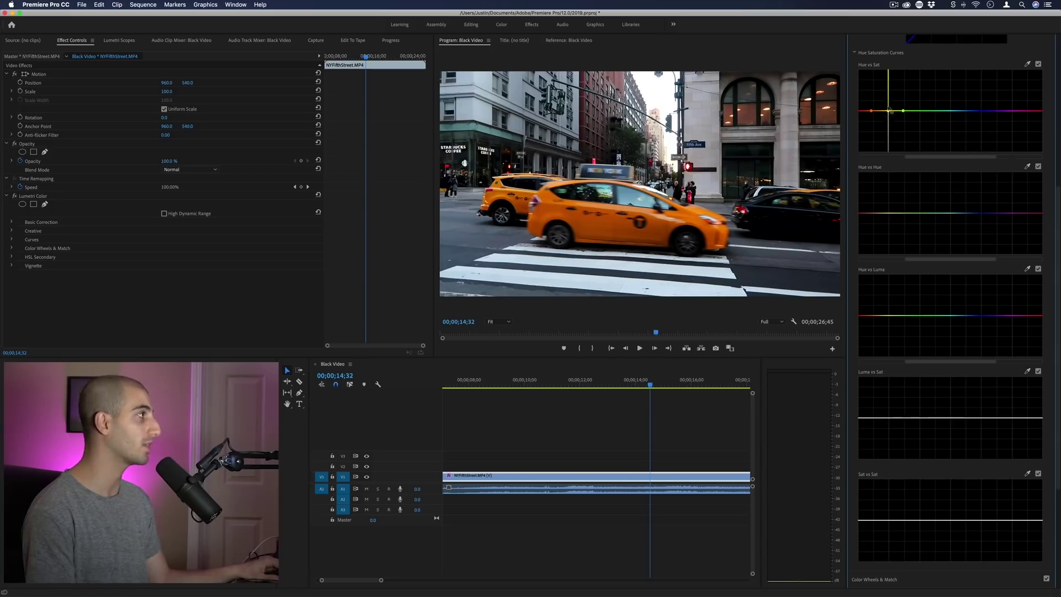
left_click_drag(889, 111, 937, 162)
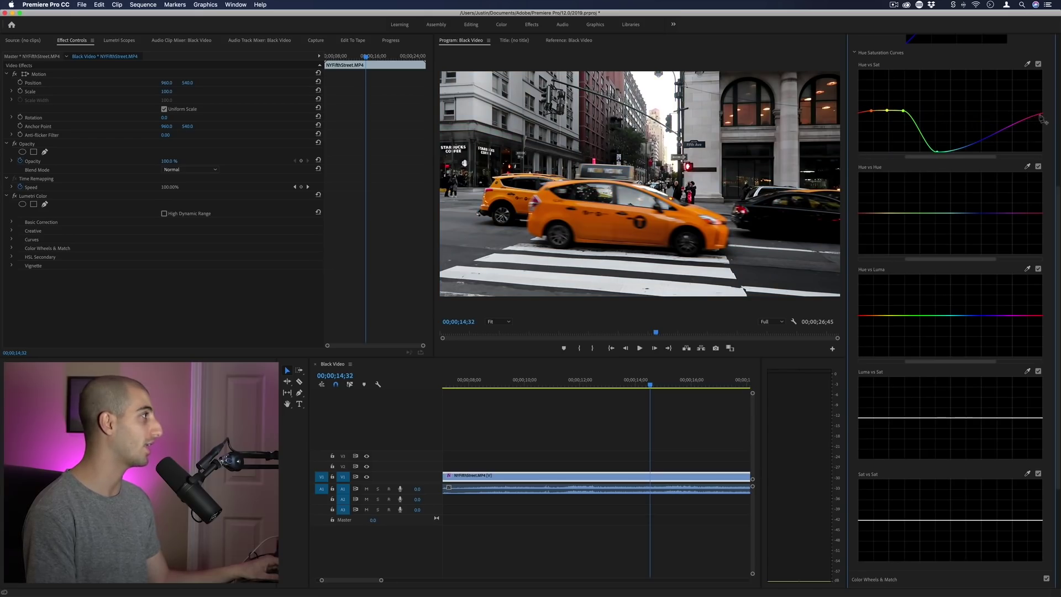
left_click_drag(1043, 131, 1043, 166)
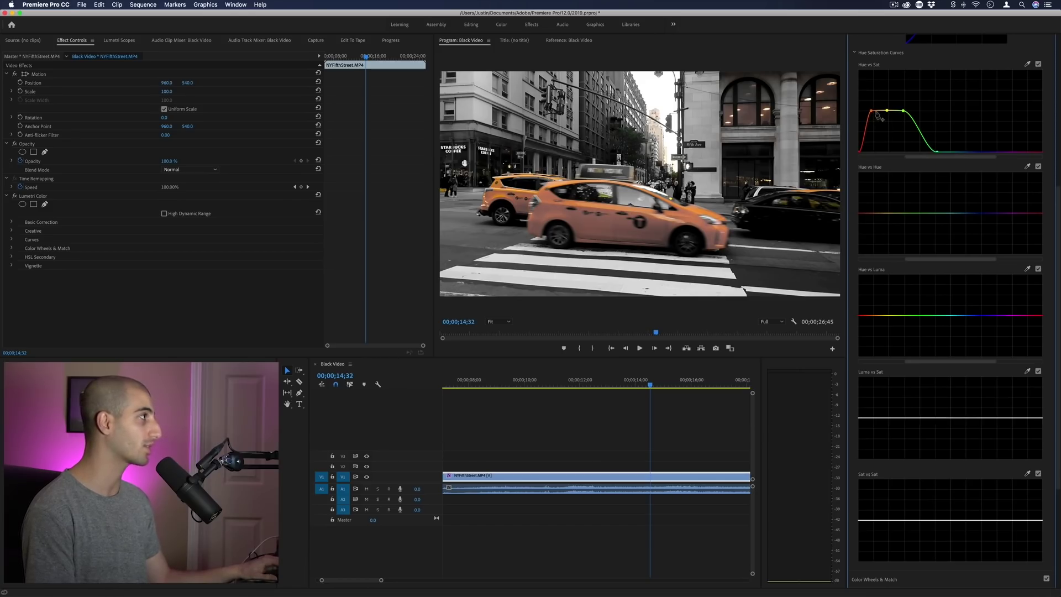
mouse_move(874, 116)
left_mouse_down()
mouse_move(863, 114)
mouse_move(888, 109)
mouse_move(878, 108)
left_mouse_up()
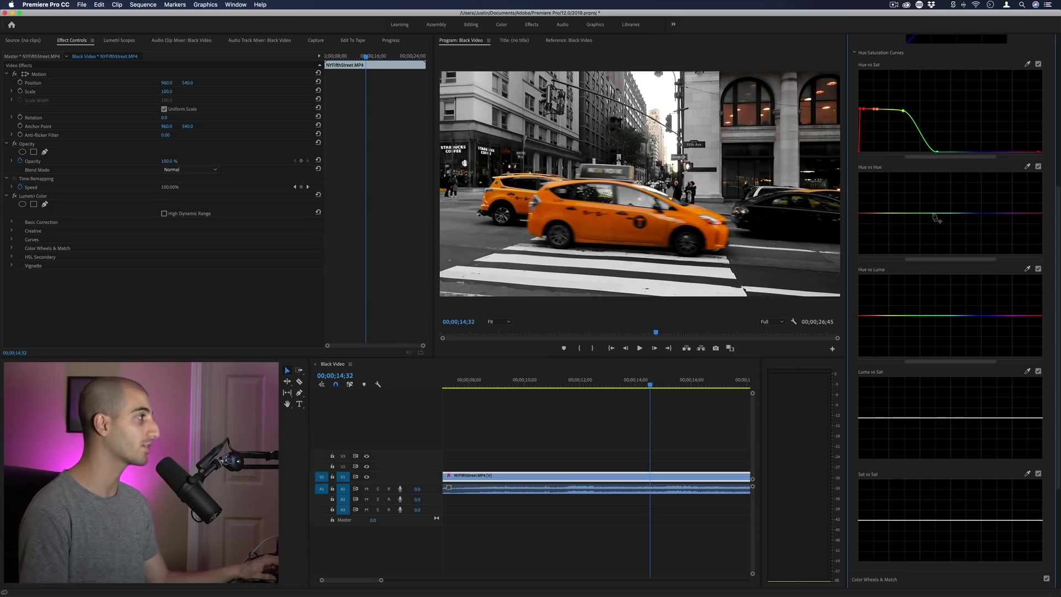
- Try magenta and green taxis by raising and lowering the Hue vs Hue curve, comparing with the Hue vs Sat curve off and on
mouse_move(935, 213)
left_mouse_down()
mouse_move(935, 189)
mouse_move(935, 243)
mouse_move(938, 195)
left_mouse_up()
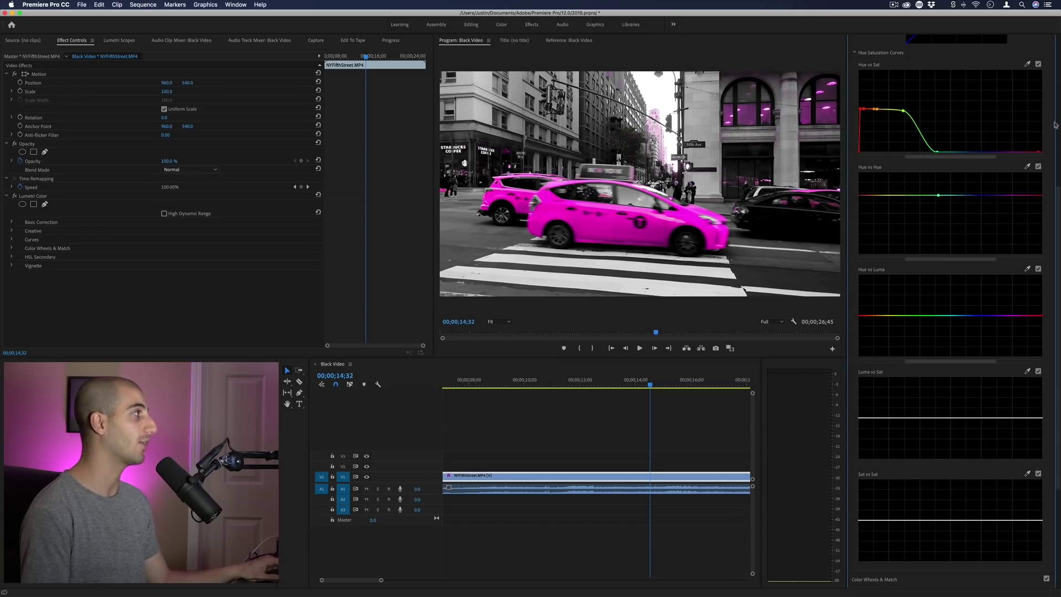
left_click(1038, 65)
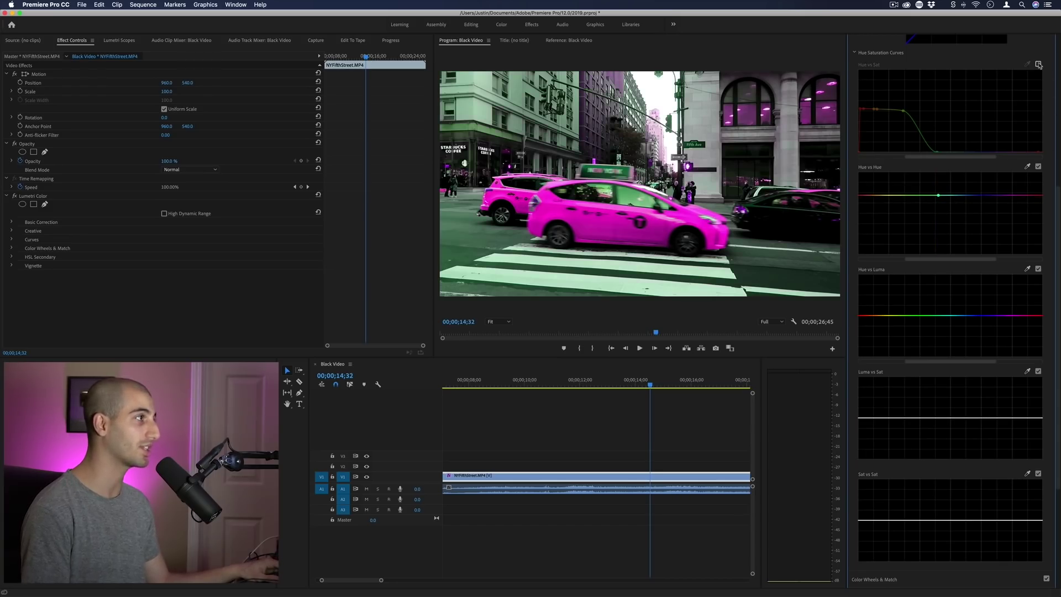
left_click_drag(938, 197, 943, 219)
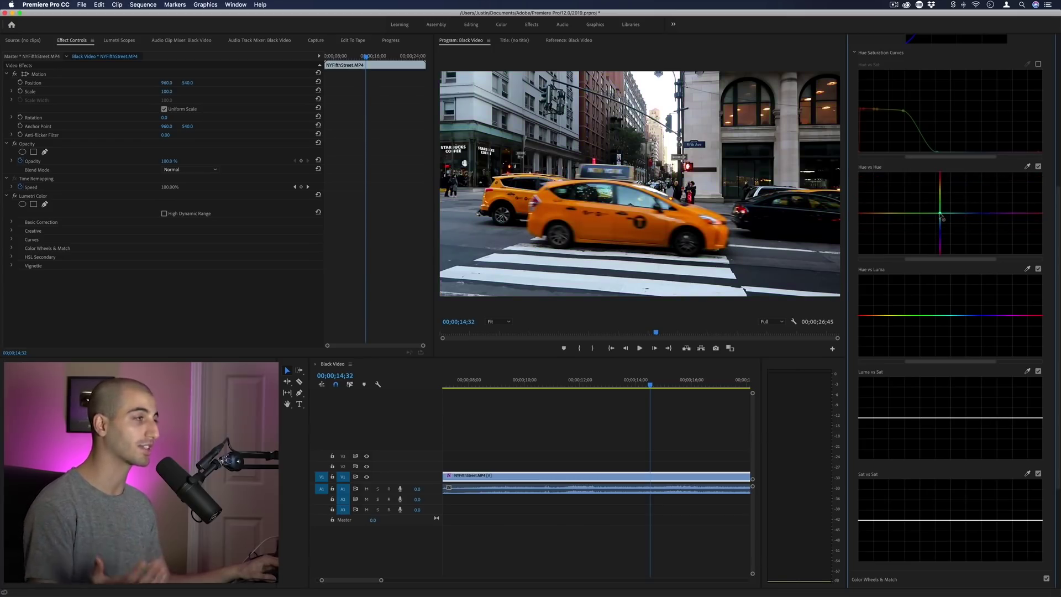
left_click_drag(943, 219, 944, 232)
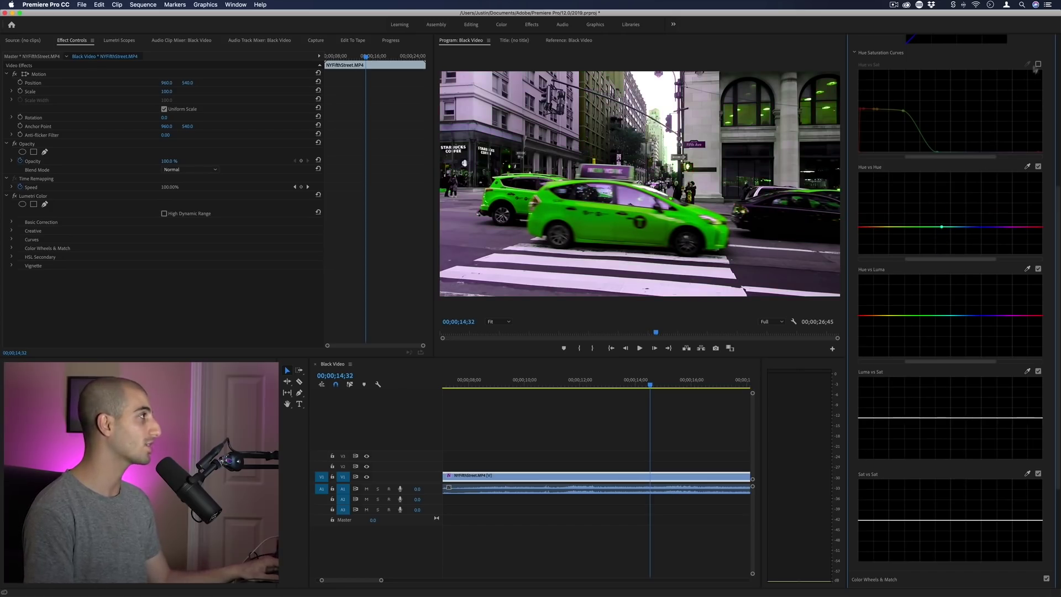
left_click(1038, 64)
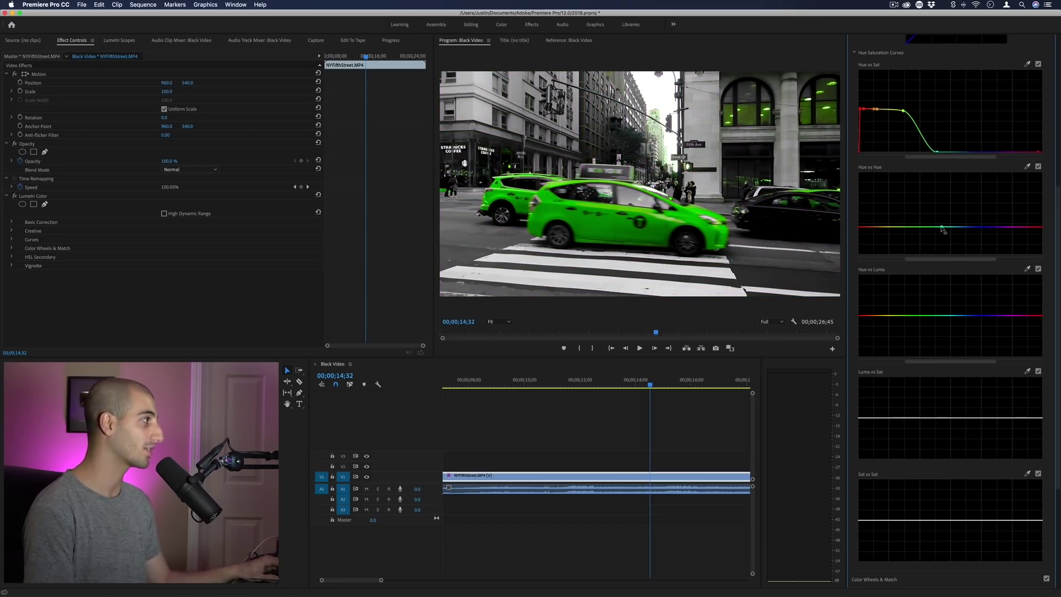
- Raise the Hue vs Hue curve to turn the taxis pink and turn off the Hue vs Sat curve
left_click_drag(942, 228, 944, 205)
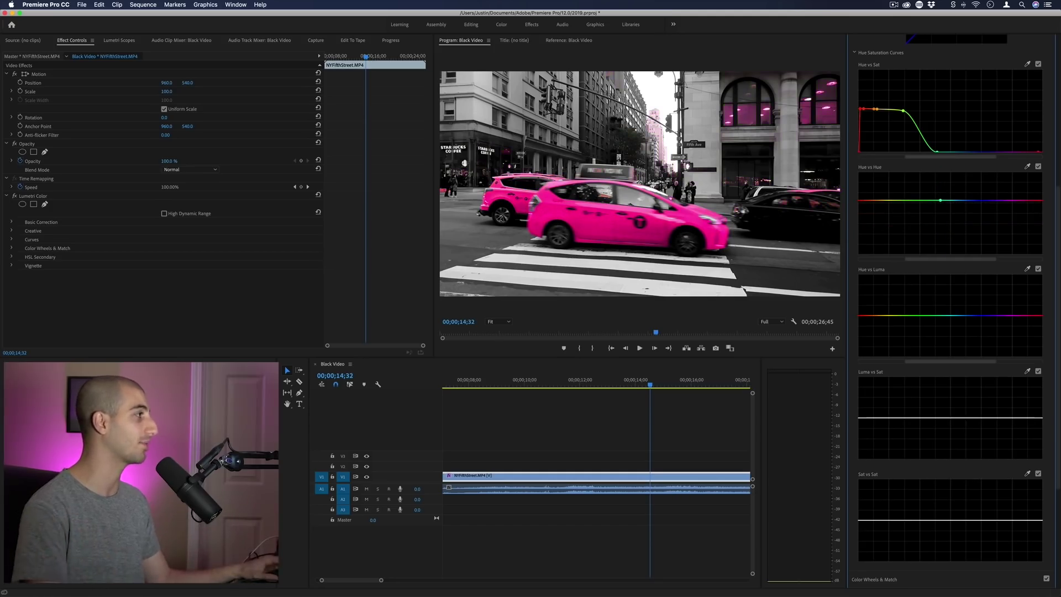
left_click(1038, 64)
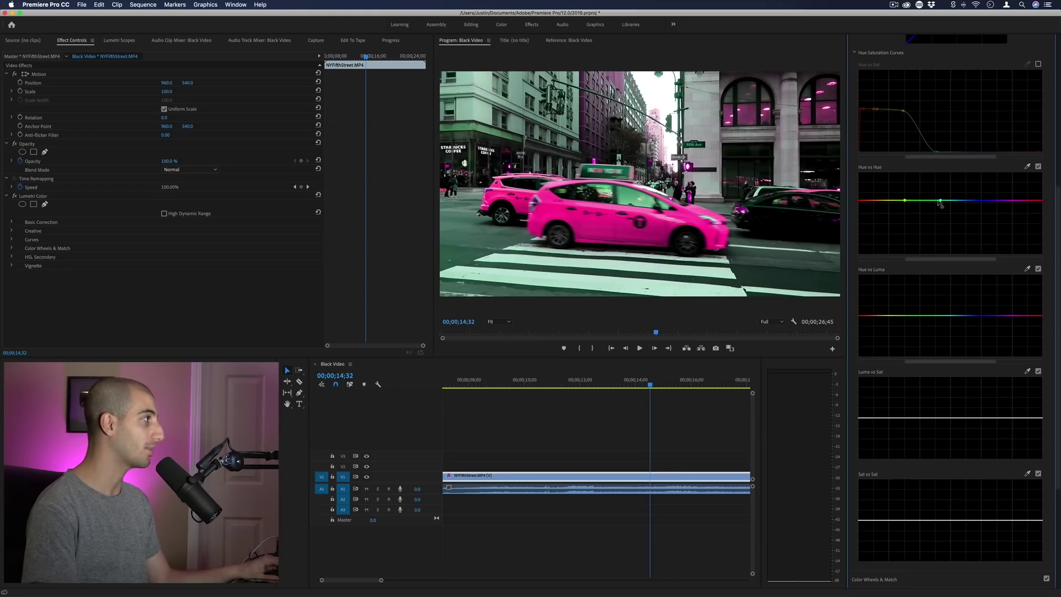
- Confine the Hue vs Hue shift to the orange-to-green range with a peak at yellow, keeping cyan through red neutral
left_click_drag(943, 214, 944, 219)
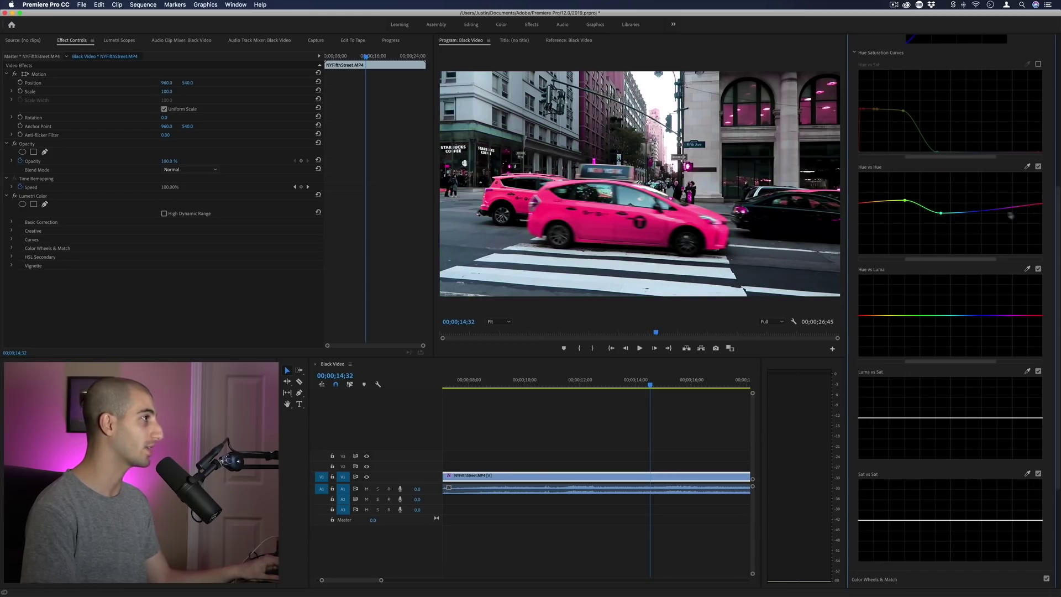
left_click_drag(1043, 216, 1043, 219)
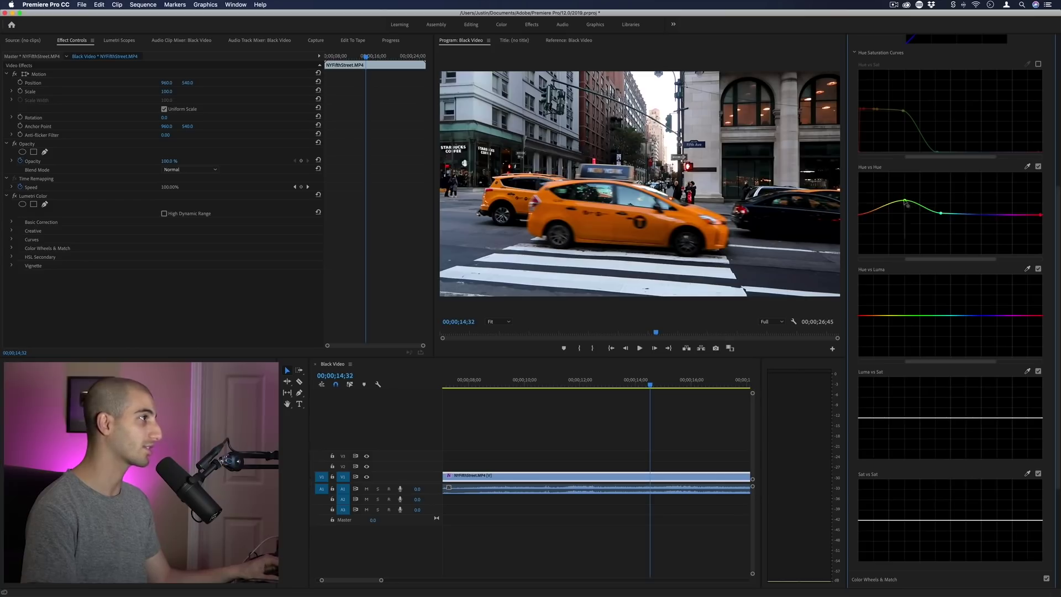
mouse_move(905, 203)
left_mouse_down()
mouse_move(904, 213)
mouse_move(902, 182)
left_mouse_up()
left_click_drag(941, 215, 938, 214)
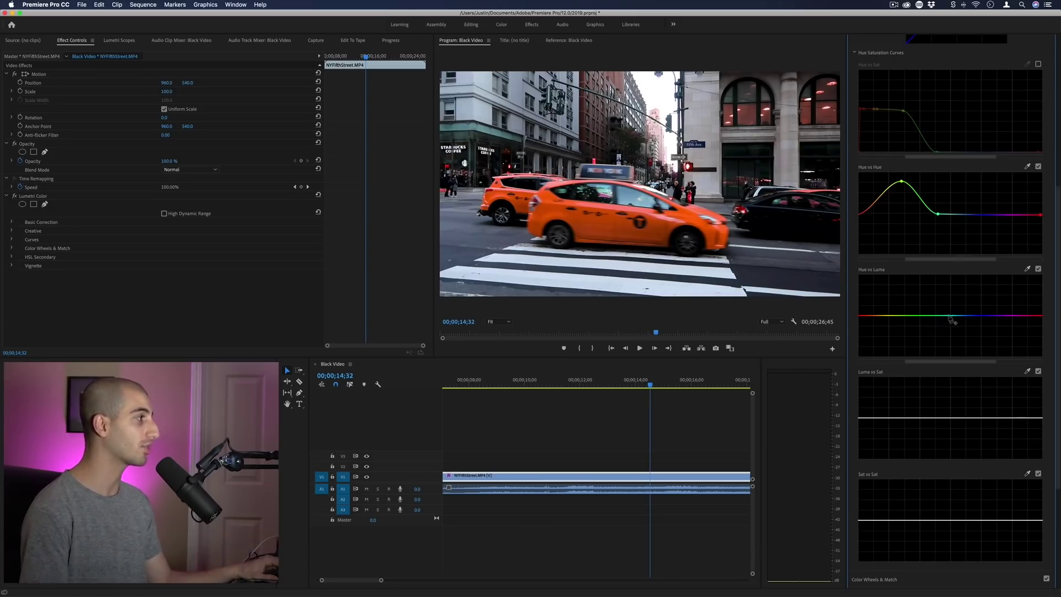
- Darken the red and orange hues with the Hue vs Luma curve to make the taxis deep red, and turn that curve off
left_click_drag(950, 319, 893, 273)
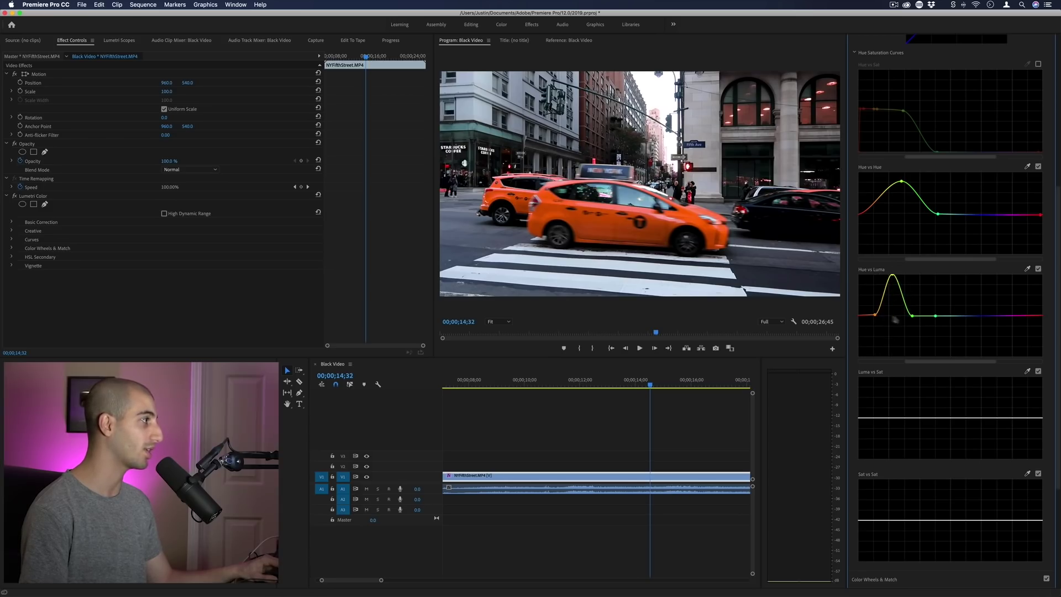
left_click_drag(874, 319, 865, 347)
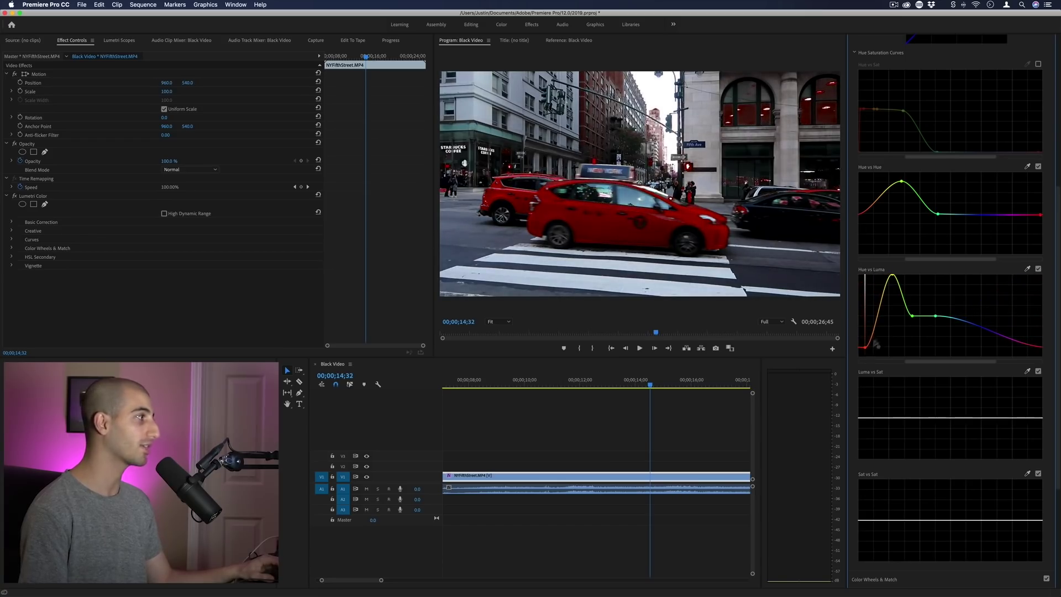
left_click_drag(895, 280, 884, 342)
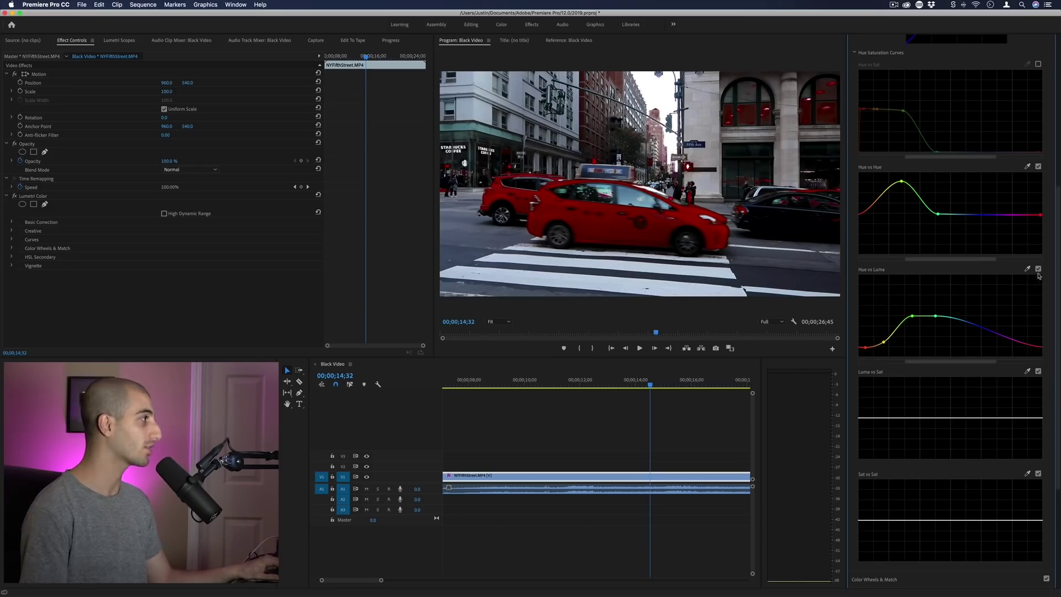
left_click(1038, 269)
- Shape the Luma vs Sat curve to fully desaturate the shadows and boost saturation in the highlights
mouse_move(947, 419)
left_mouse_down()
mouse_move(945, 472)
mouse_move(950, 353)
mouse_move(949, 418)
left_mouse_up()
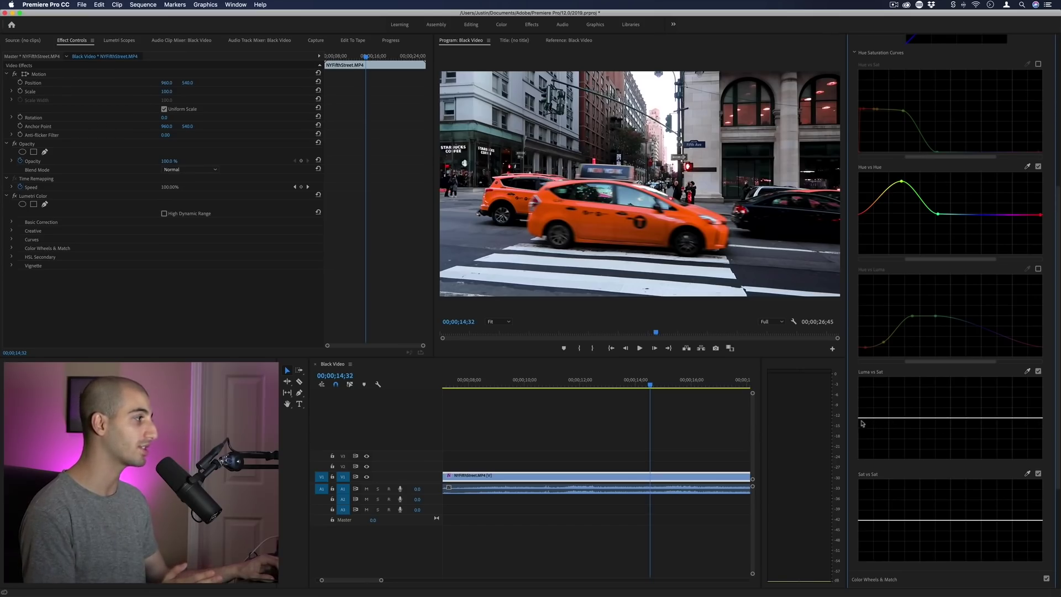
left_click_drag(860, 421, 1043, 378)
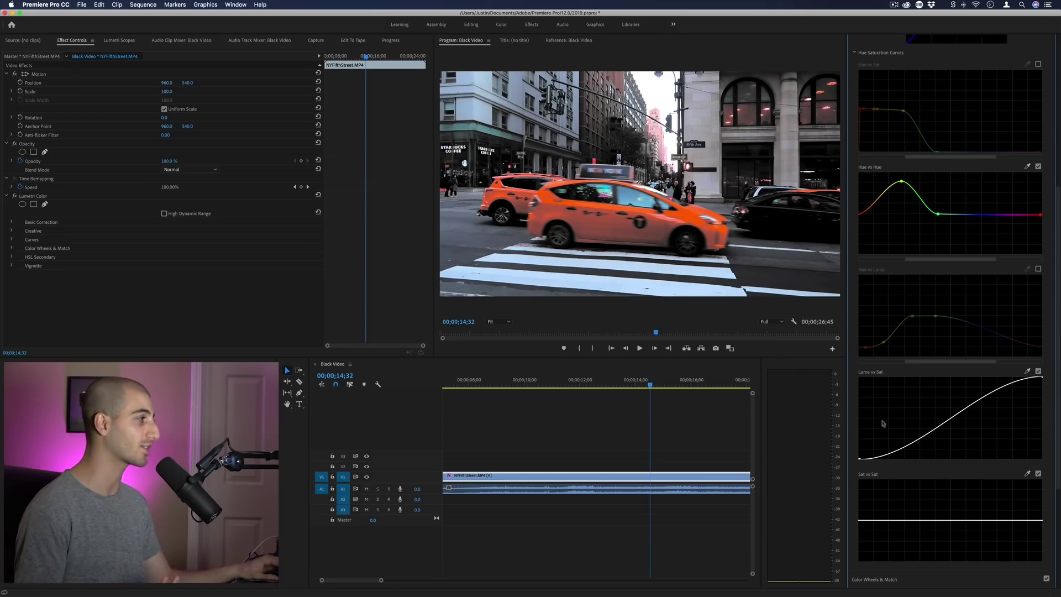
mouse_move(860, 456)
left_mouse_down()
mouse_move(857, 423)
mouse_move(853, 462)
left_mouse_up()
- Move the playhead to 00;00;15;27 and turn off the Luma vs Sat curve
left_click_drag(652, 382, 676, 386)
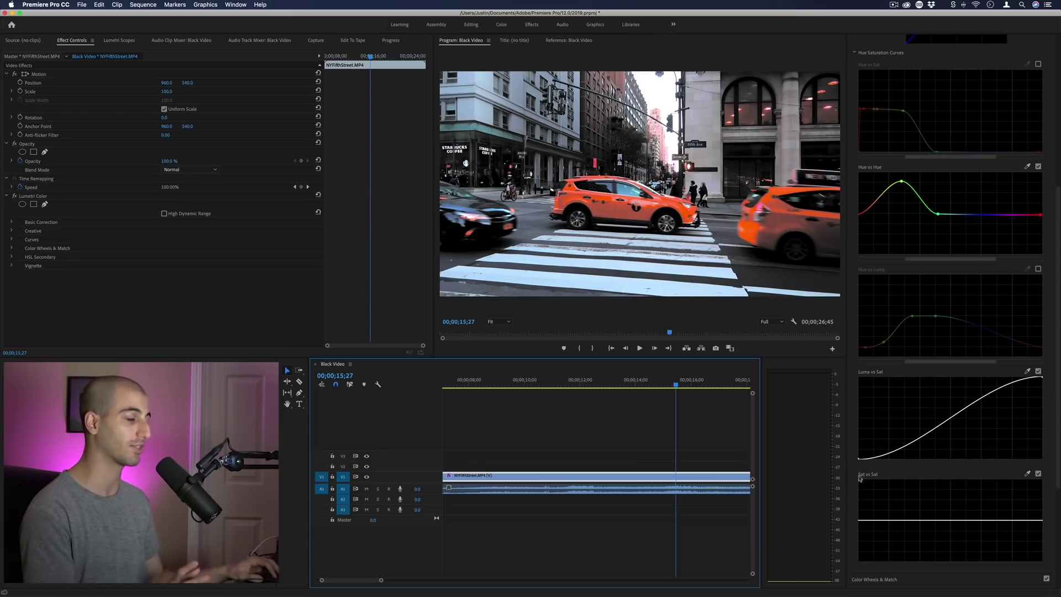
left_click(1038, 372)
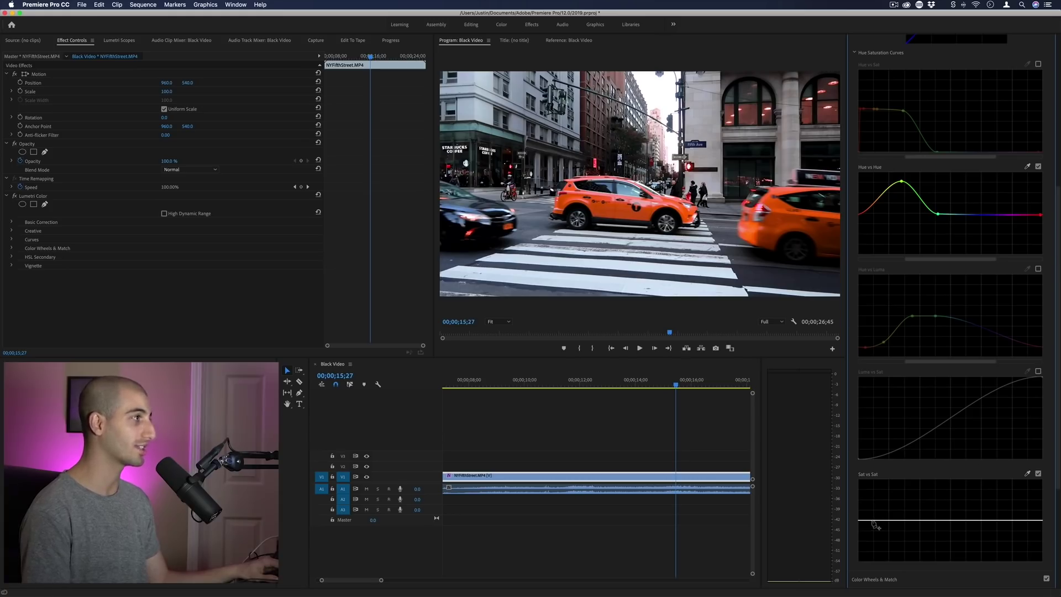
- Add end points to the Sat vs Sat curve, raising the low-saturation end slightly and the high-saturation end to maximum
left_click_drag(873, 521, 1043, 521)
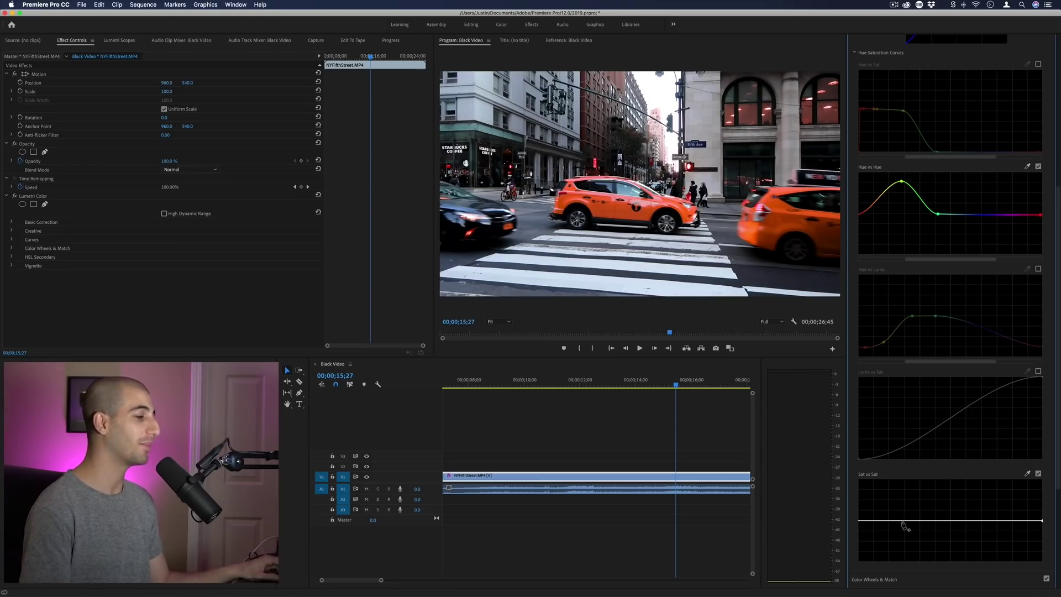
left_click(859, 520)
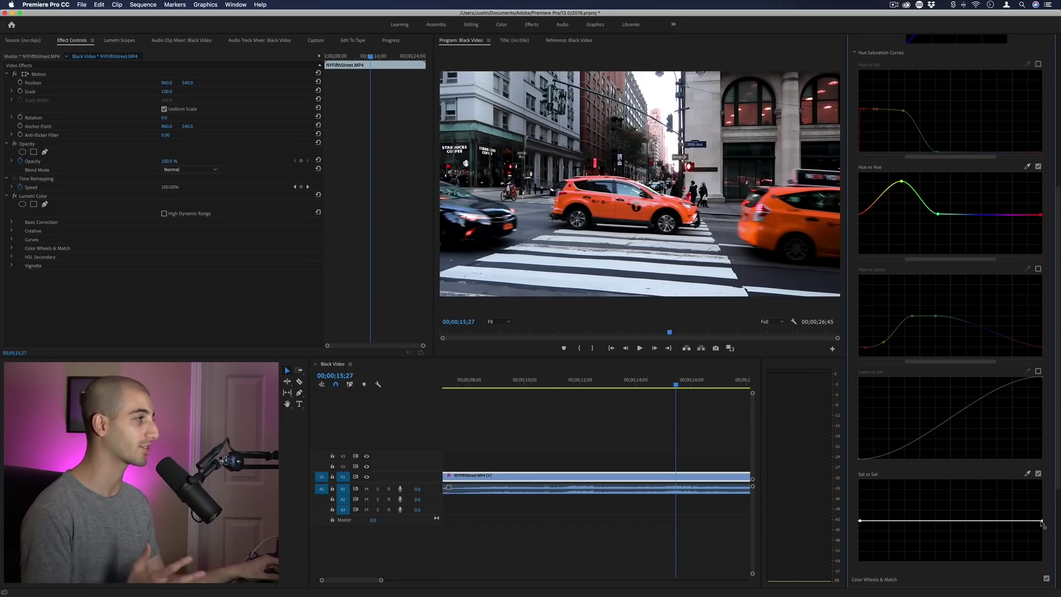
left_click_drag(1042, 521, 1042, 561)
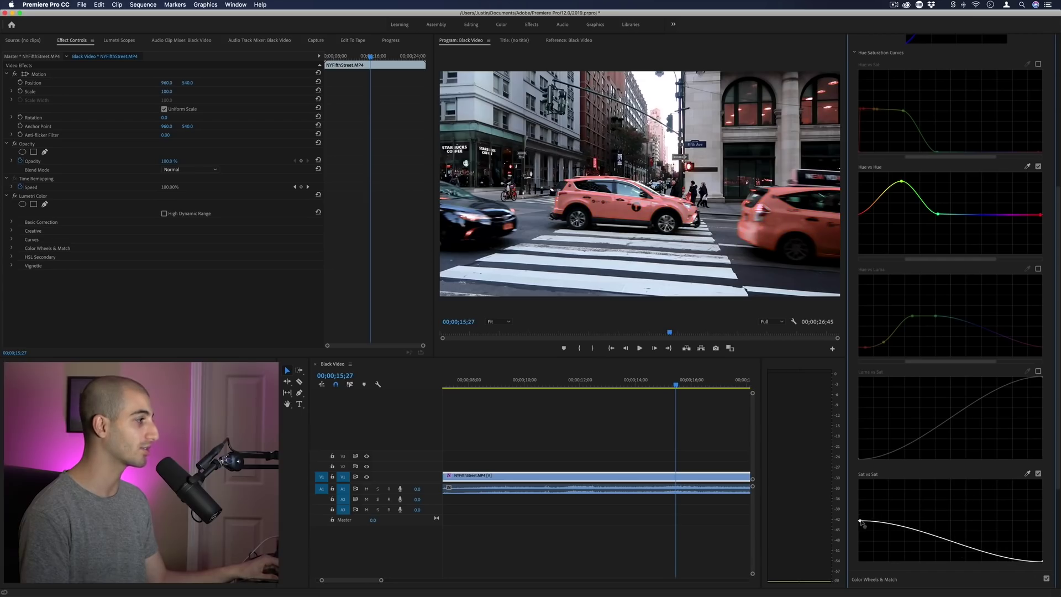
left_click_drag(860, 521, 856, 449)
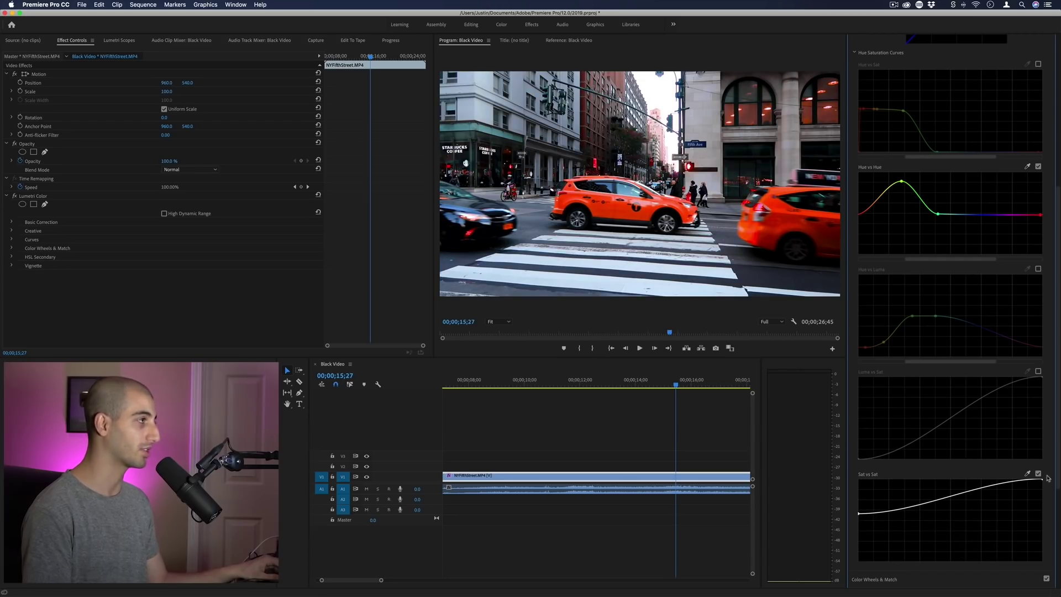
scroll(950, 403, "up", 10)
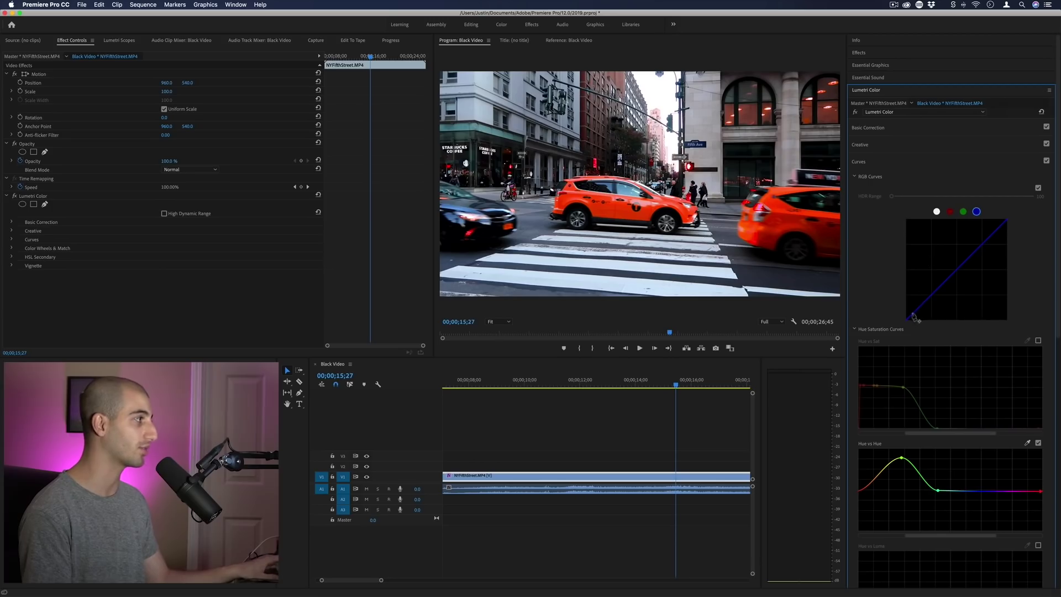
scroll(951, 287, "down", 15)
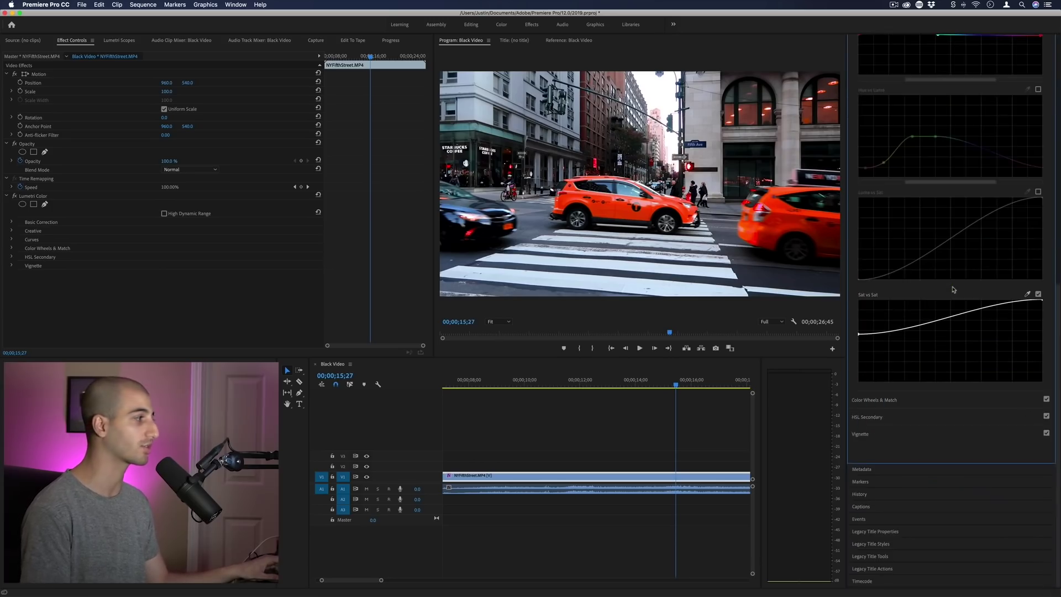
scroll(952, 287, "up", 13)
scroll(951, 287, "down", 7)
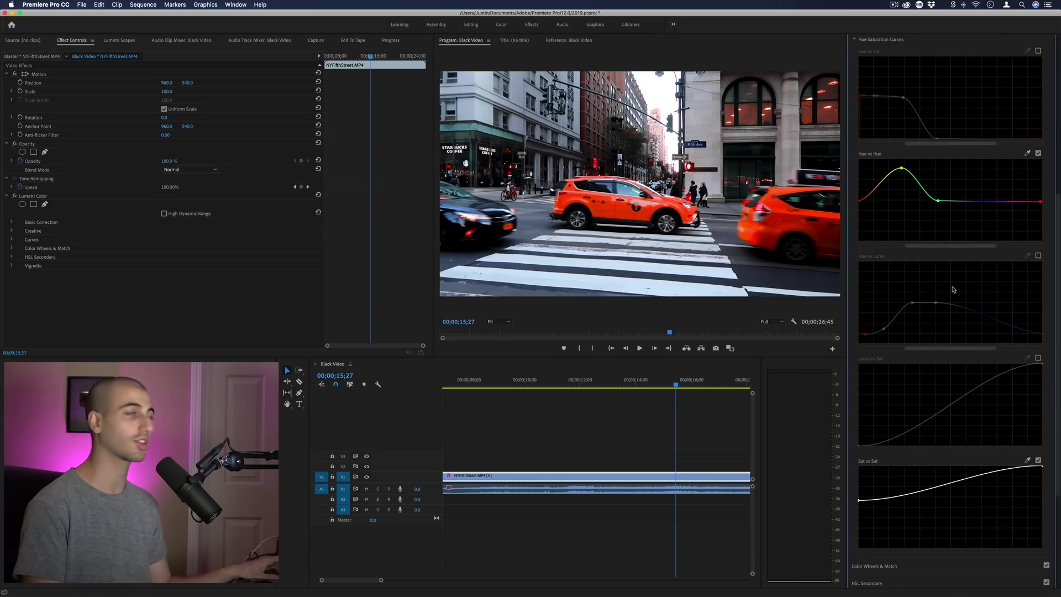
scroll(952, 289, "up", 10)
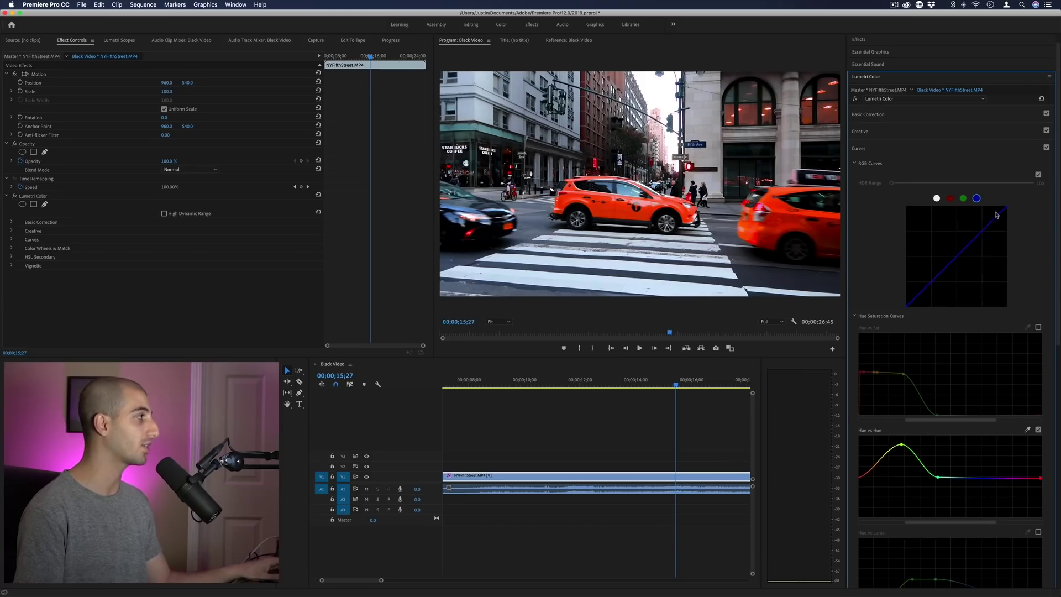
- Switch the RGB curves to the white master channel and lower the low-saturation end point of the Sat vs Sat curve
left_click(936, 199)
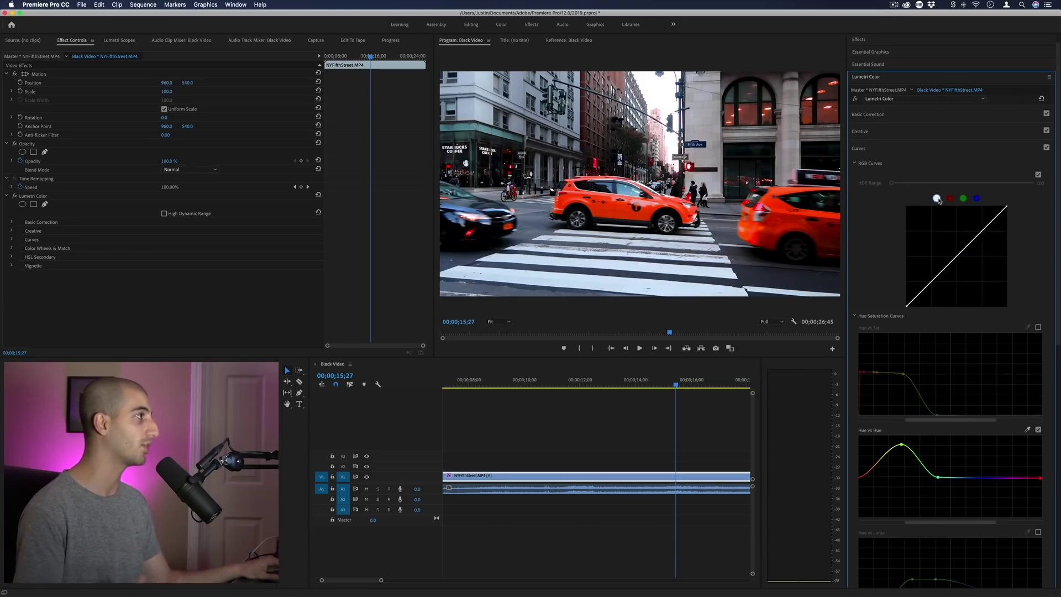
scroll(960, 297, "down", 8)
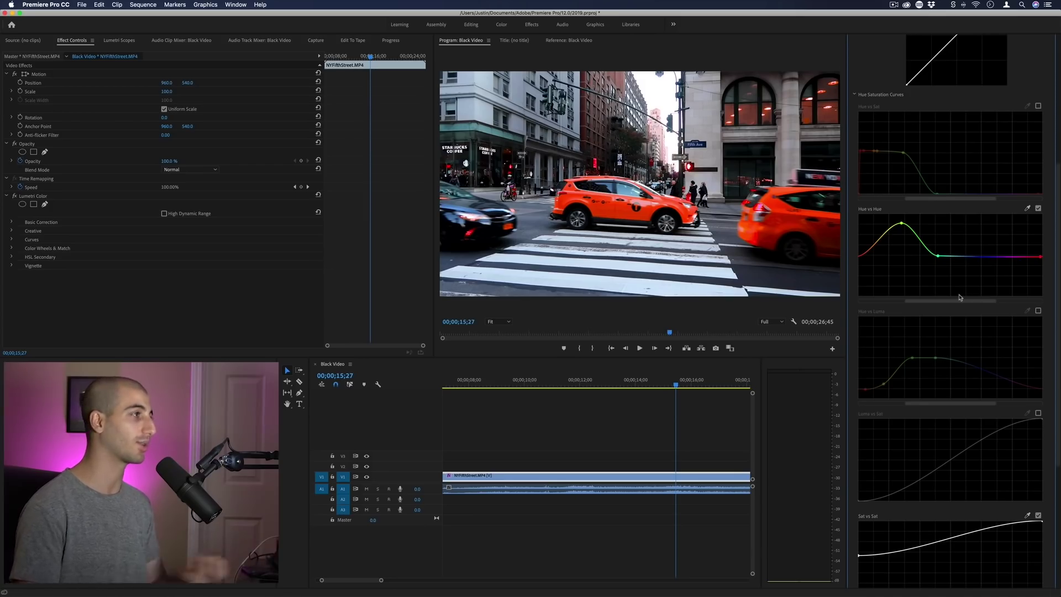
scroll(951, 296, "down", 4)
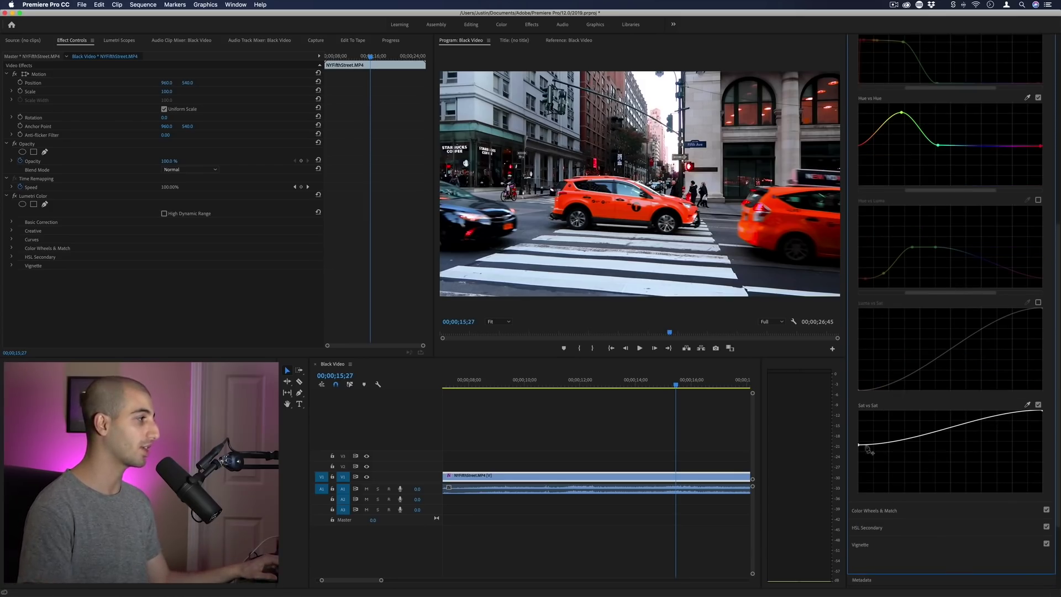
left_click_drag(859, 449, 858, 455)
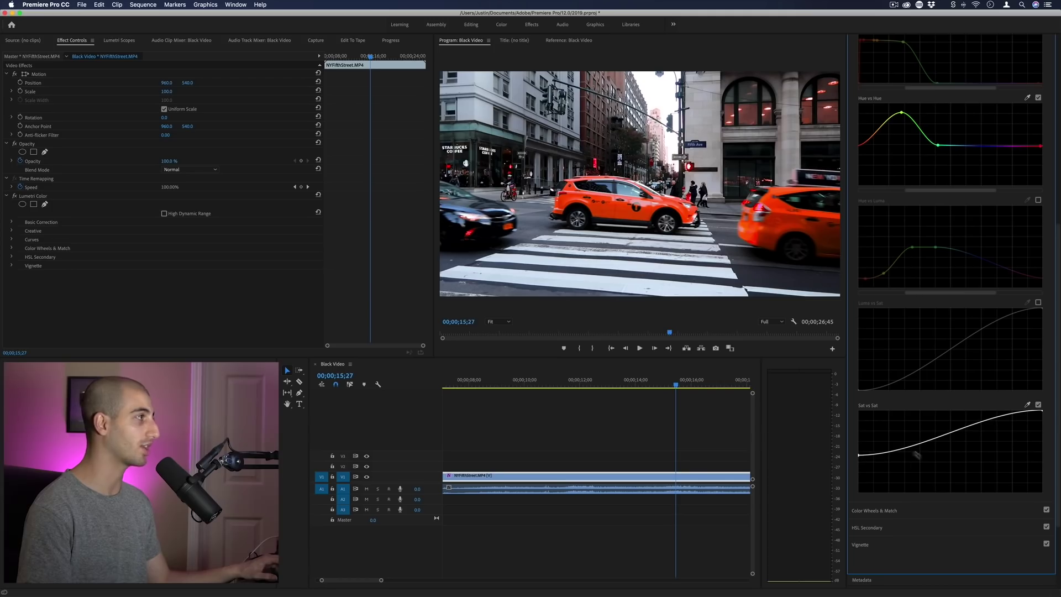
- Reset the Hue vs Hue curve and raise it evenly with a single point to recolor the taxis magenta
scroll(921, 349, "up", 10)
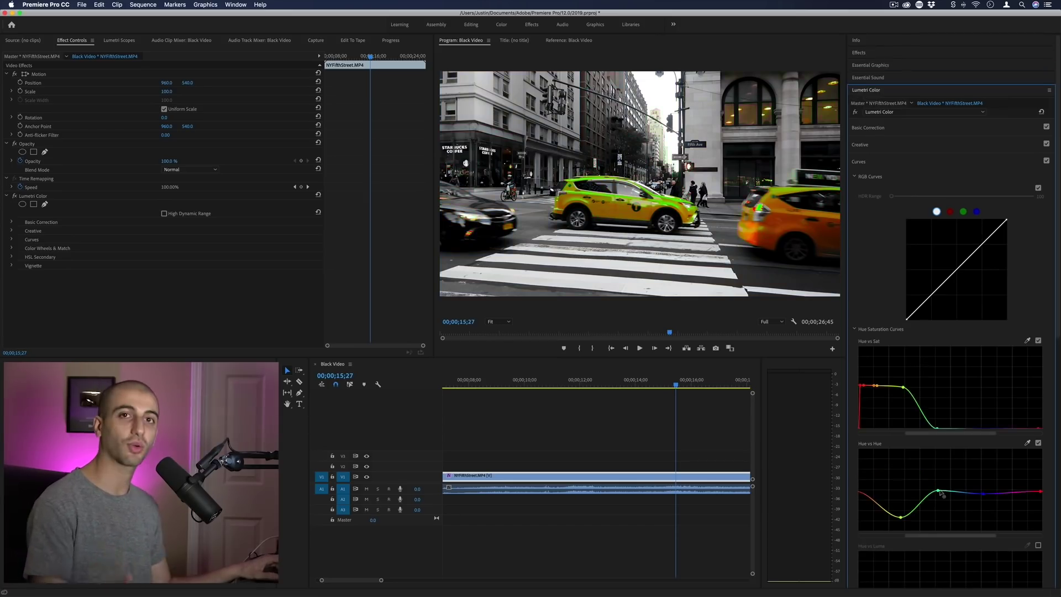
double_click(942, 494)
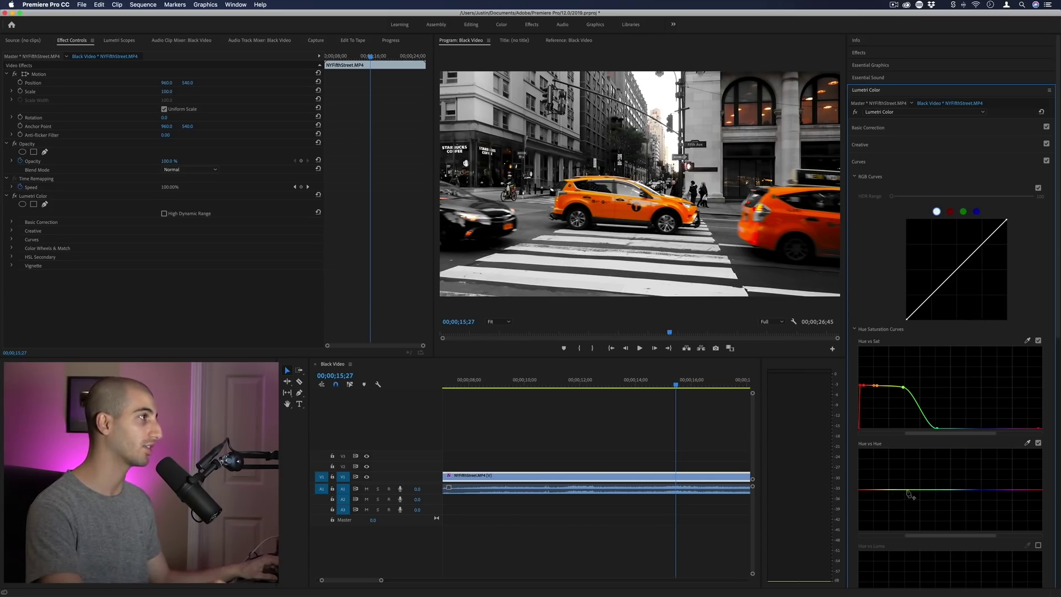
left_click_drag(908, 490, 909, 470)
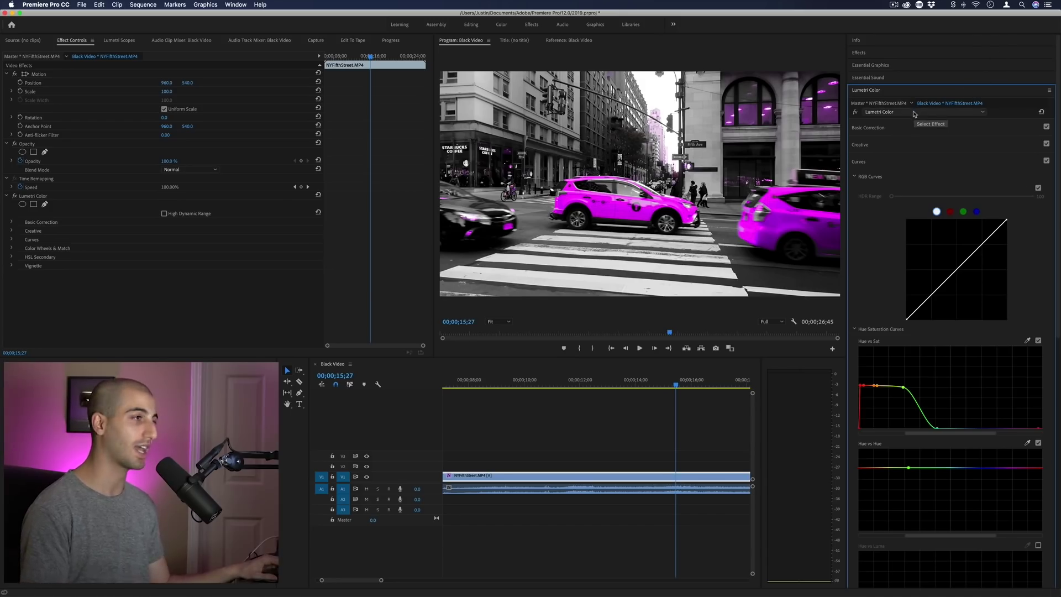
- Add a second Lumetri Color effect to the clip and collapse the settings of both Lumetri Color effects
left_click(983, 113)
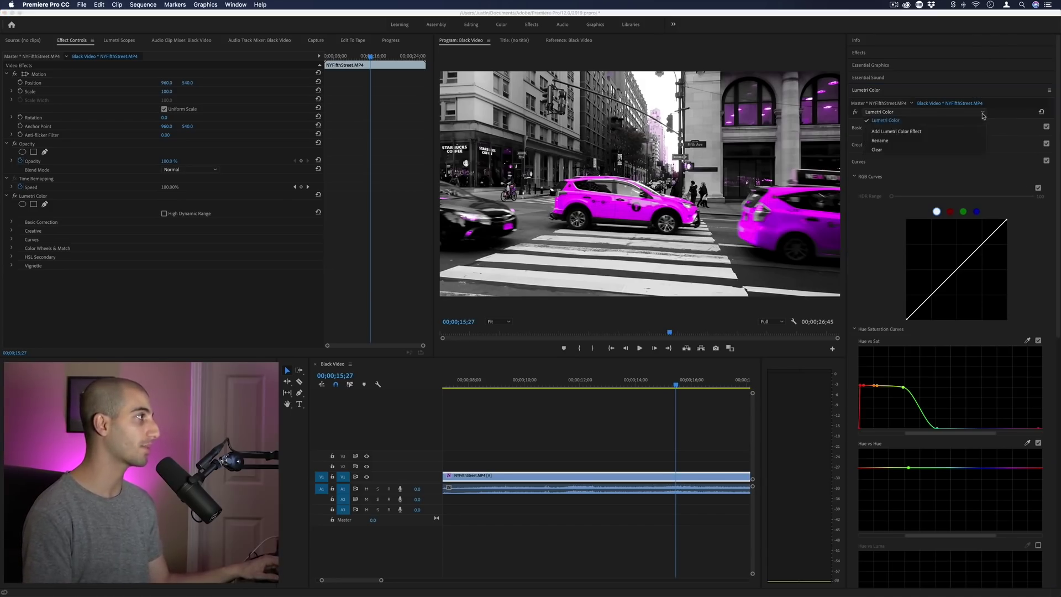
left_click(900, 132)
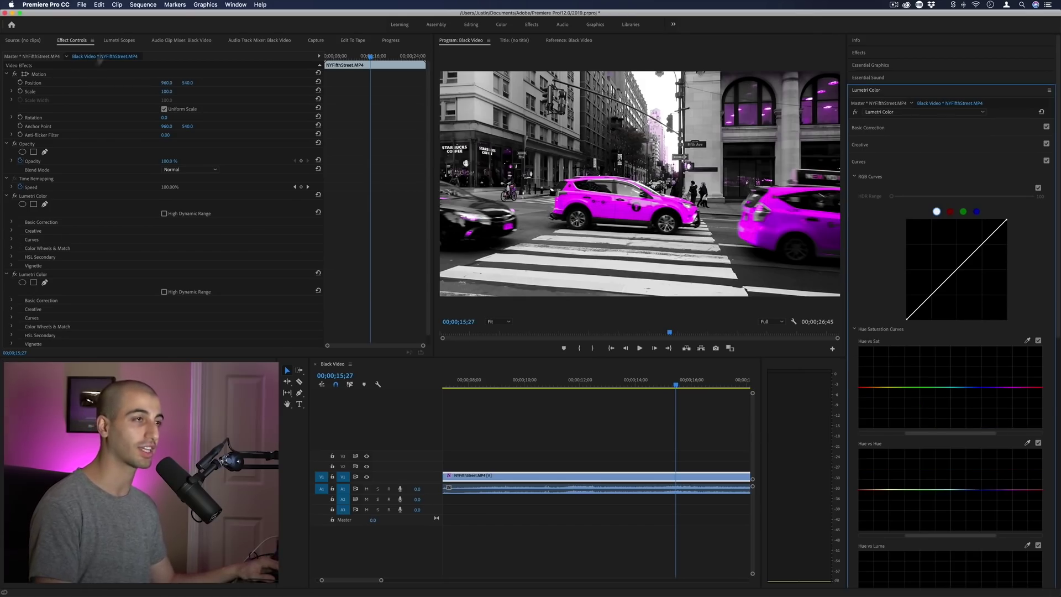
left_click(7, 275)
left_click(6, 196)
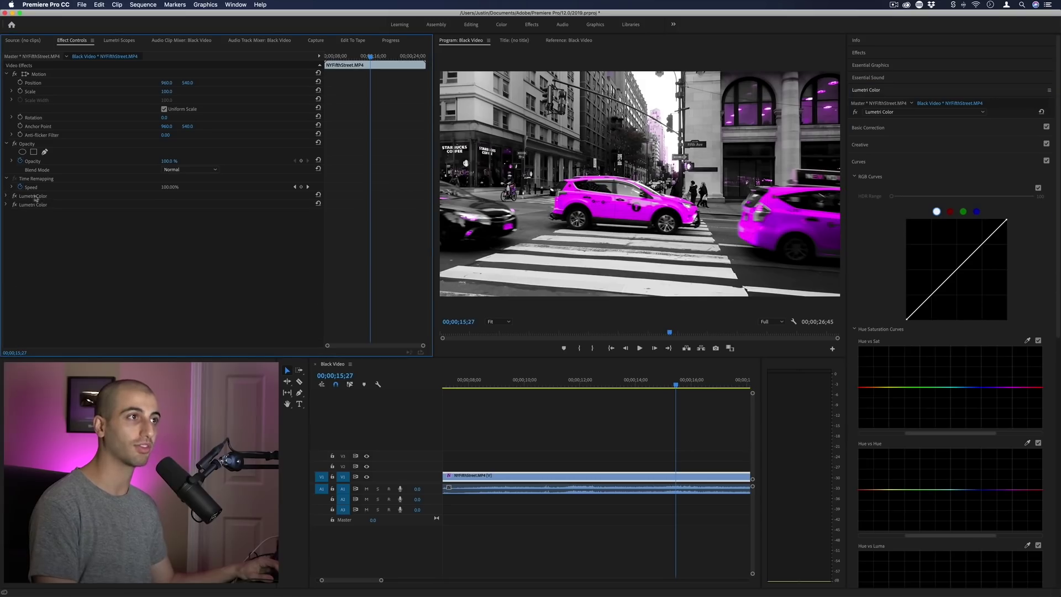
- Rename the second Lumetri Color effect as "Color grading"
left_click(99, 205)
right_click(30, 208)
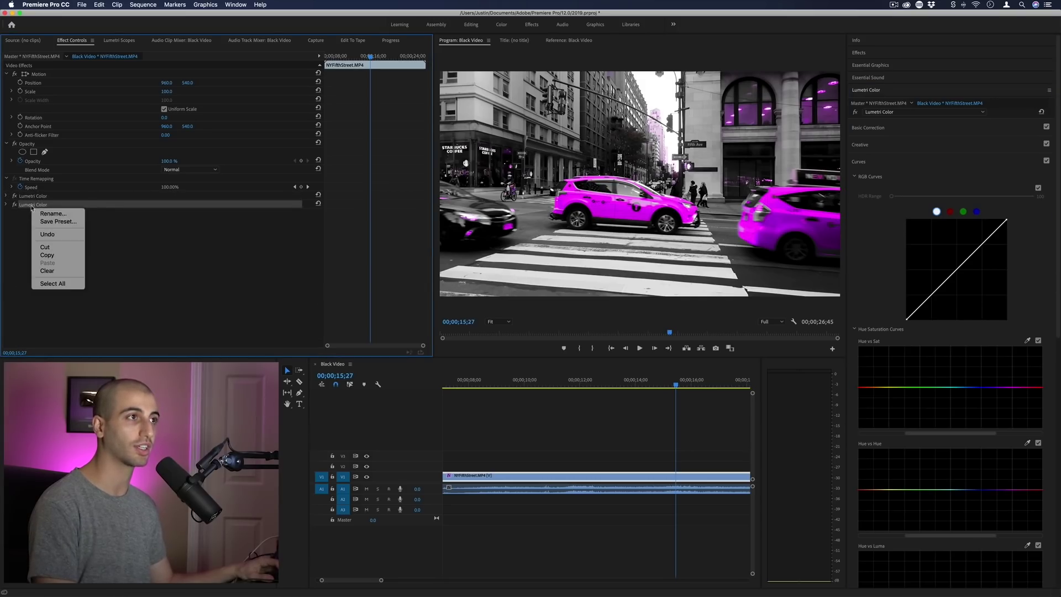
left_click(43, 210)
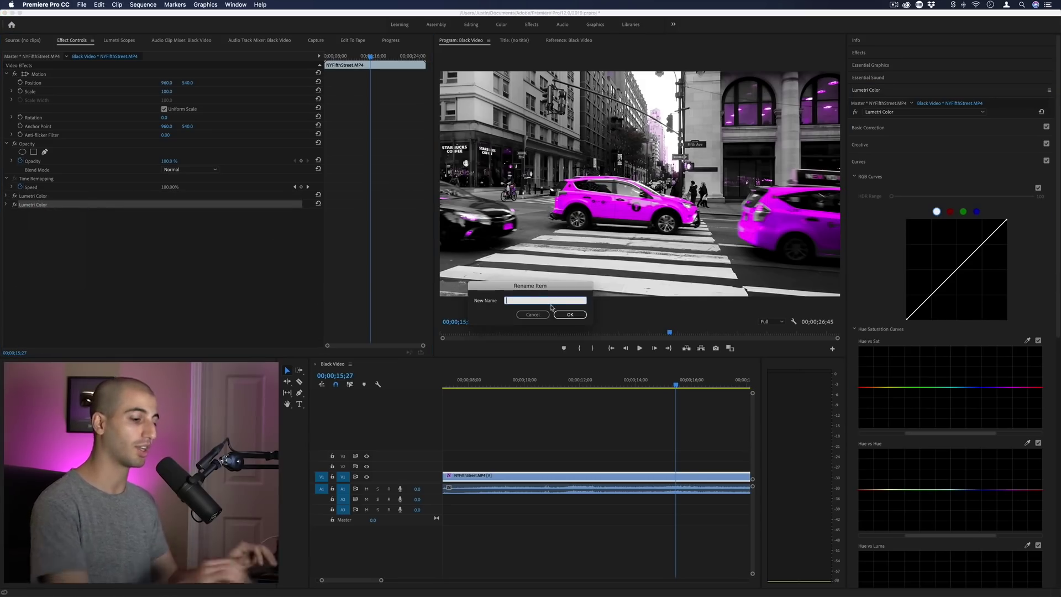
type("c")
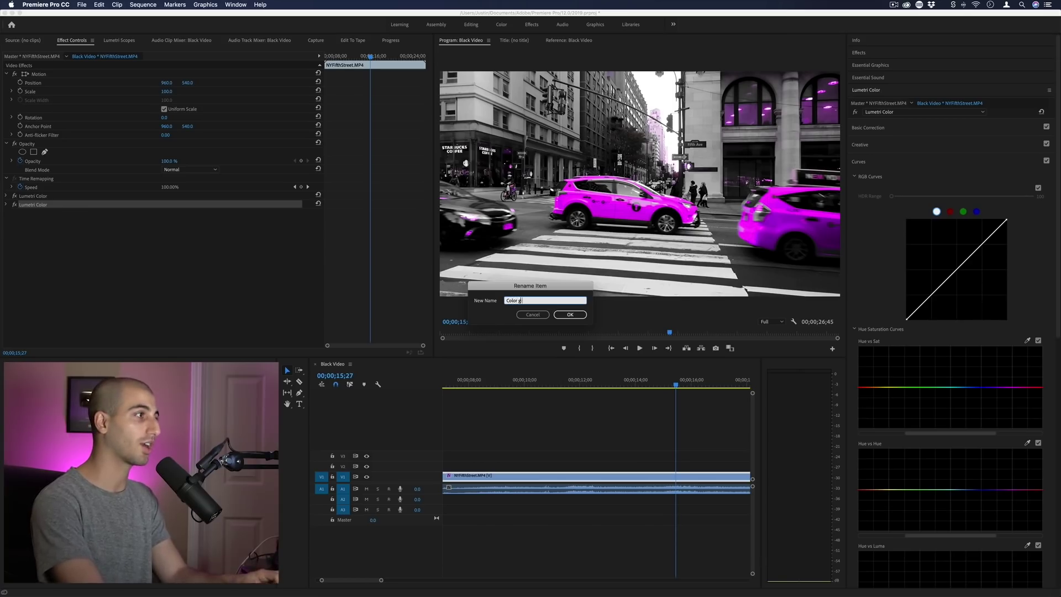
key("Return")
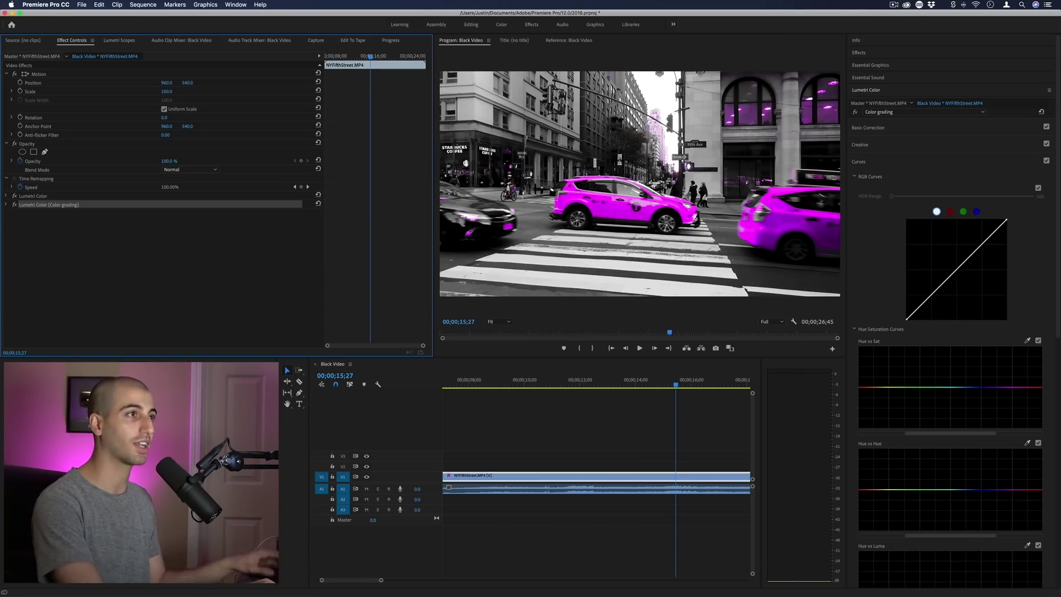
- Rename the first Lumetri Color effect as "Pinkify the taxis"
right_click(29, 194)
left_click(43, 200)
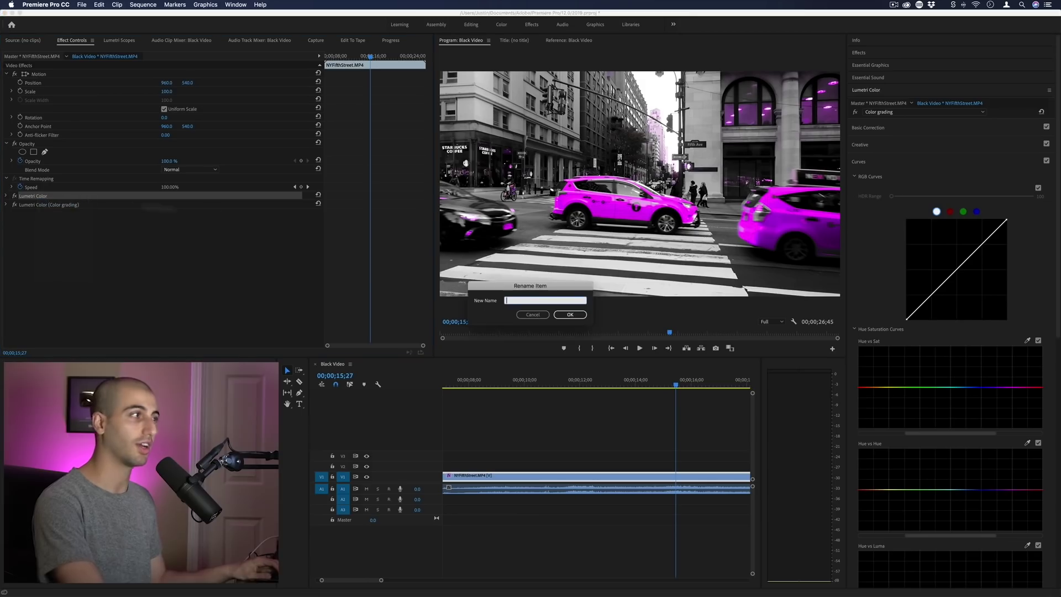
type("Pink")
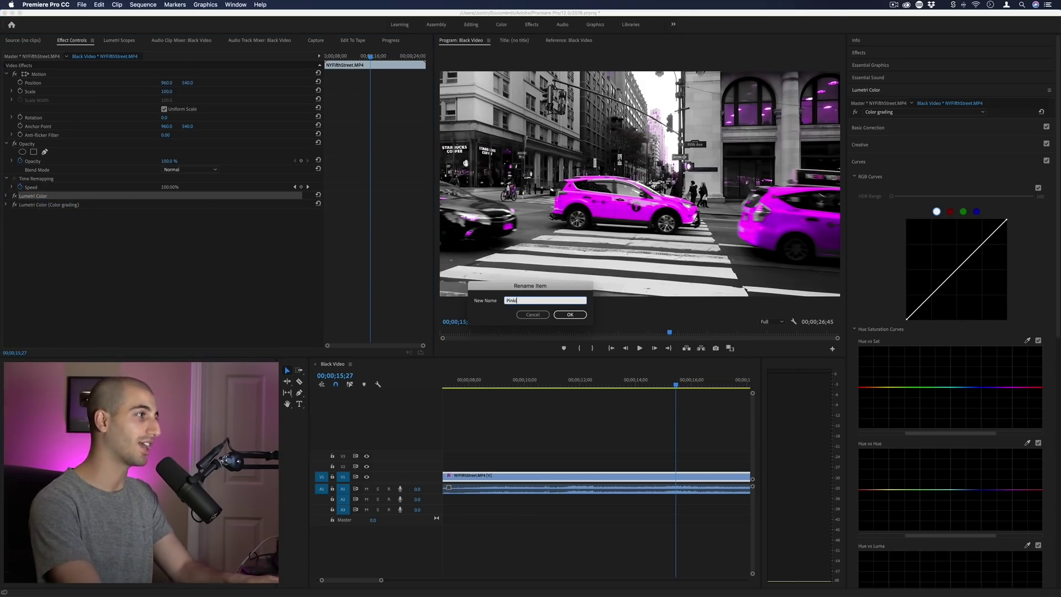
type("ify the taxis")
key("Return")
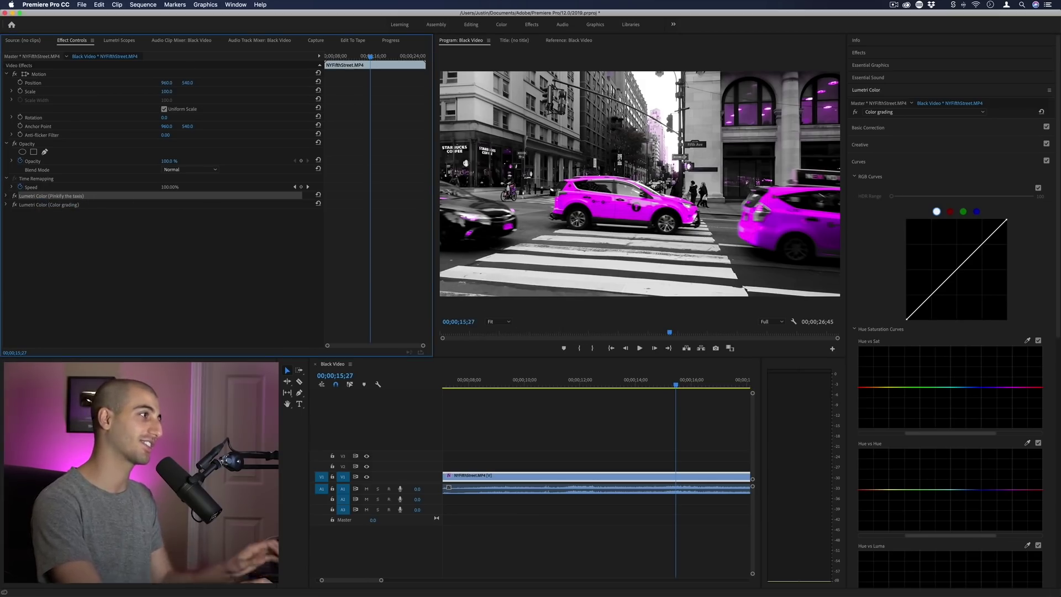
- In the Color grading effect's Basic Correction, set Exposure to -0.5 and Contrast to 100, and collapse the section
left_click(70, 206)
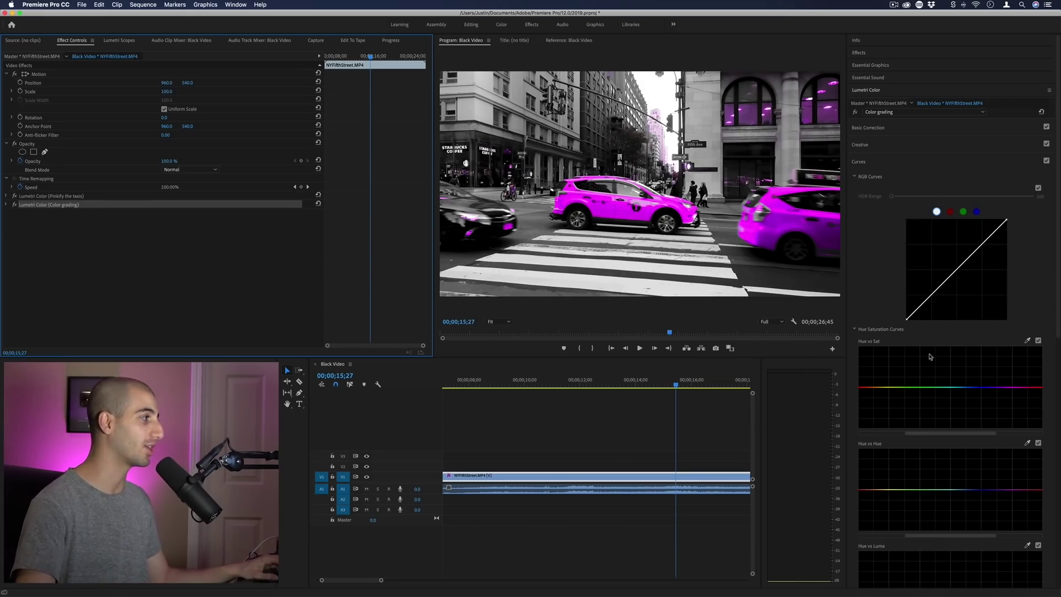
scroll(930, 357, "down", 5)
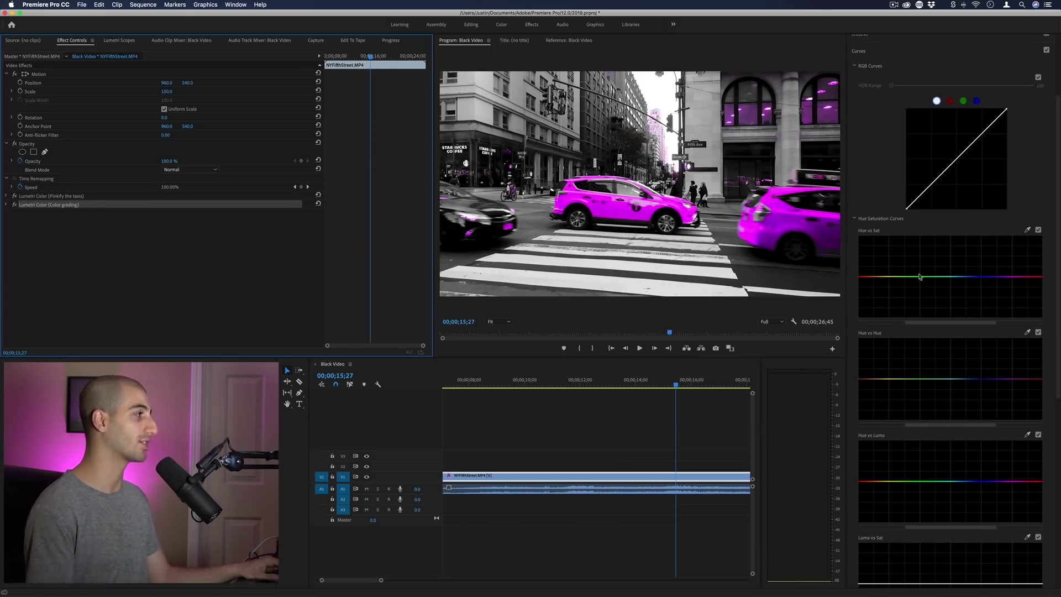
scroll(879, 177, "up", 5)
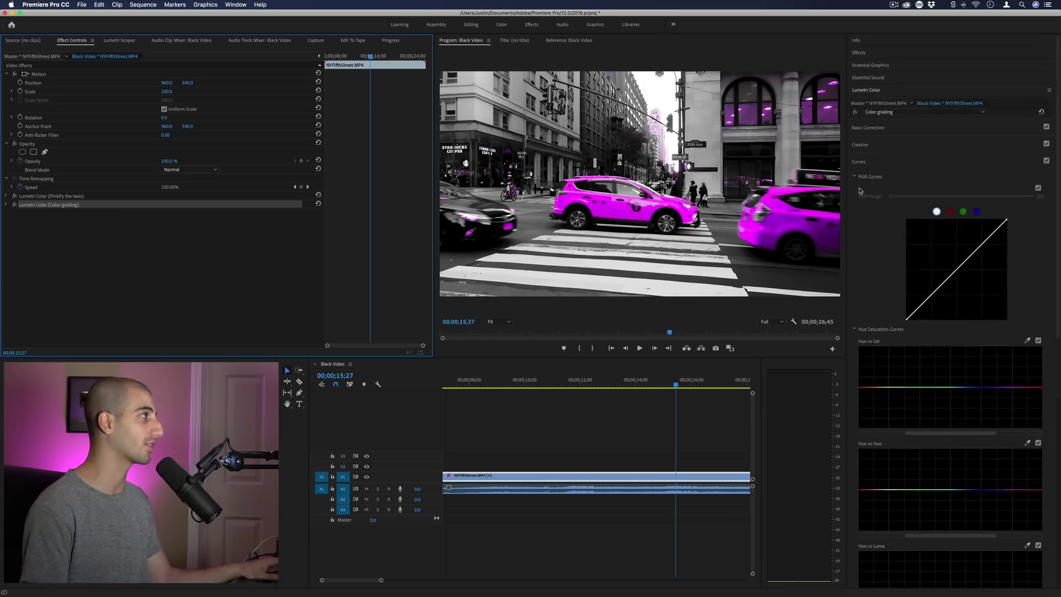
left_click(870, 146)
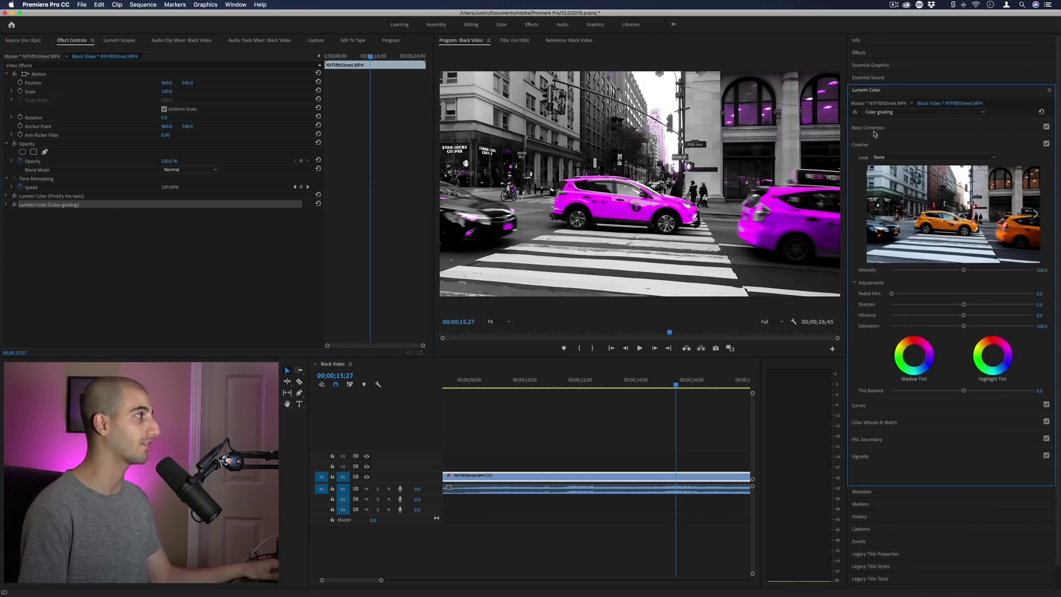
left_click(875, 129)
left_click_drag(970, 220, 1003, 232)
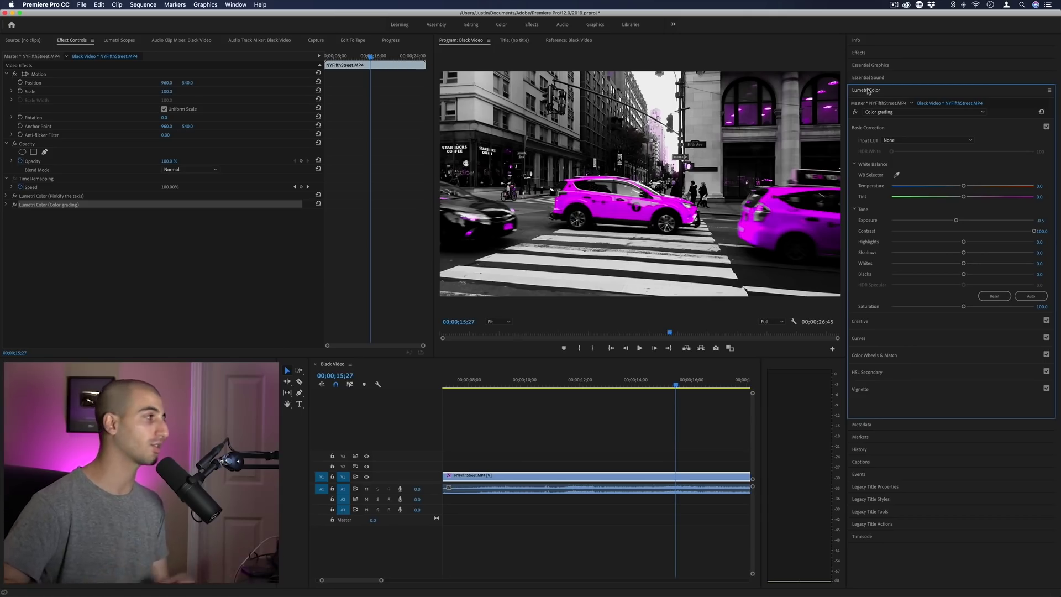
left_click(867, 128)
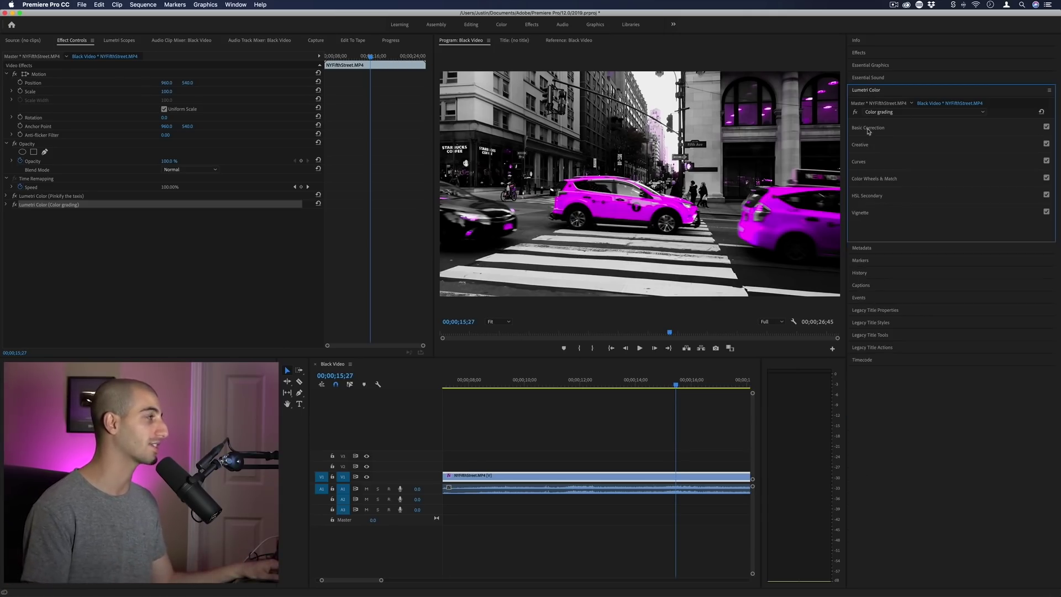
- Tag the clip's audio as Dialogue in Essential Sound and turn on Reduce Noise
left_click(864, 91)
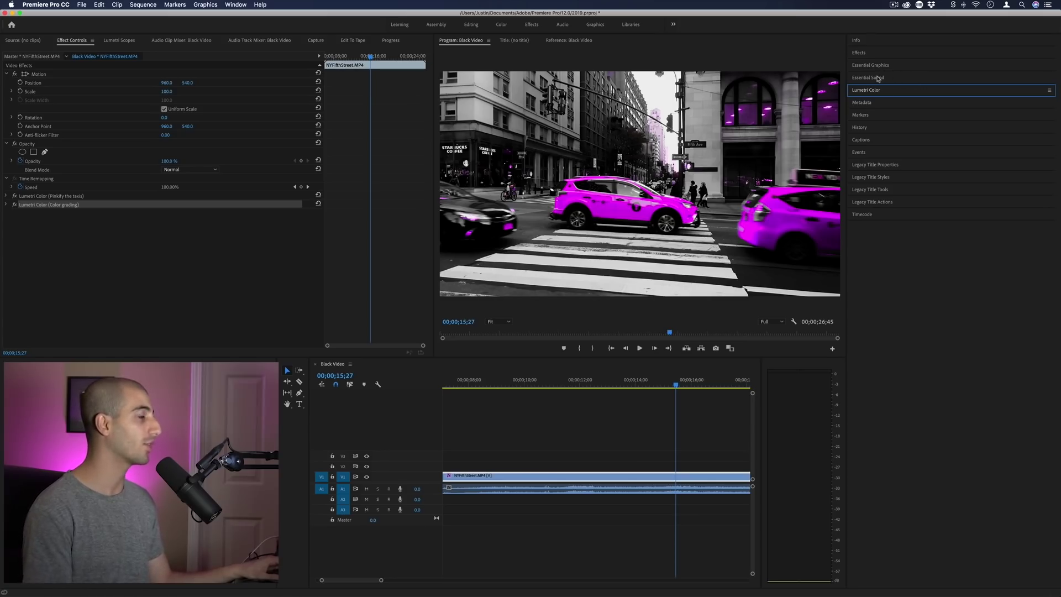
left_click(879, 79)
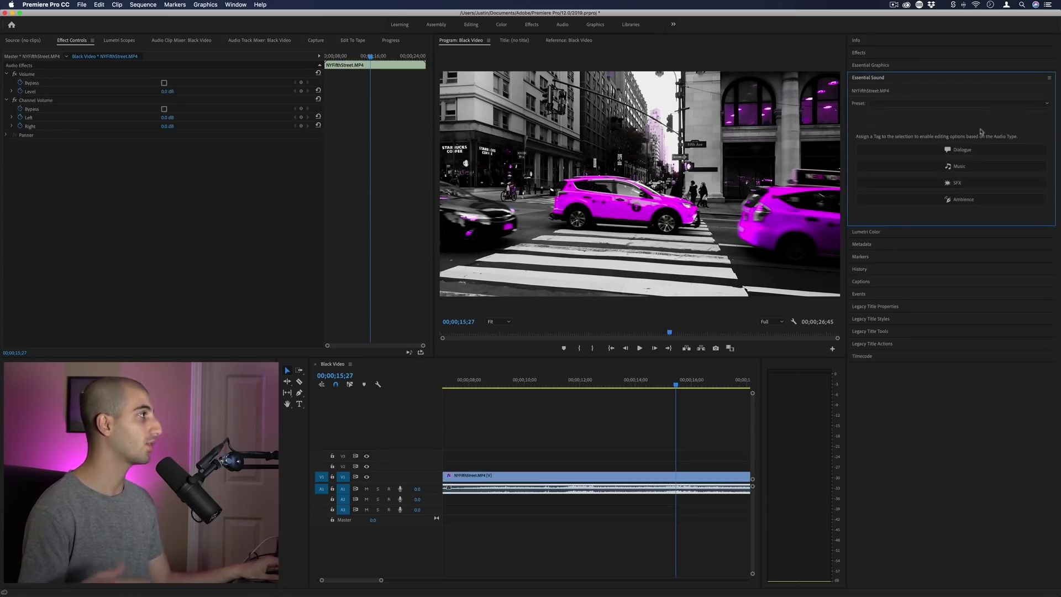
left_click(966, 150)
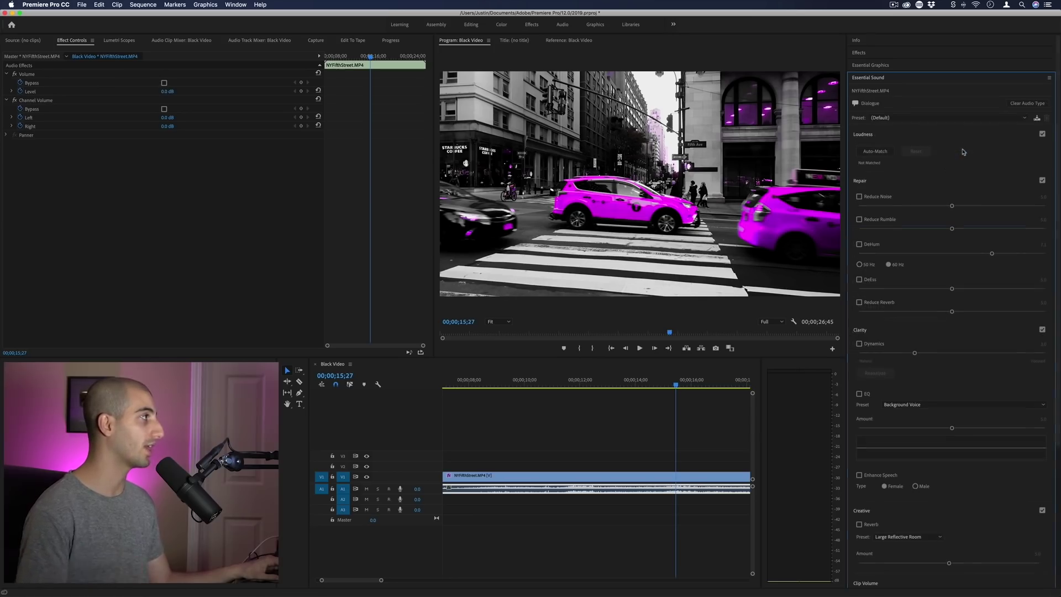
left_click(859, 197)
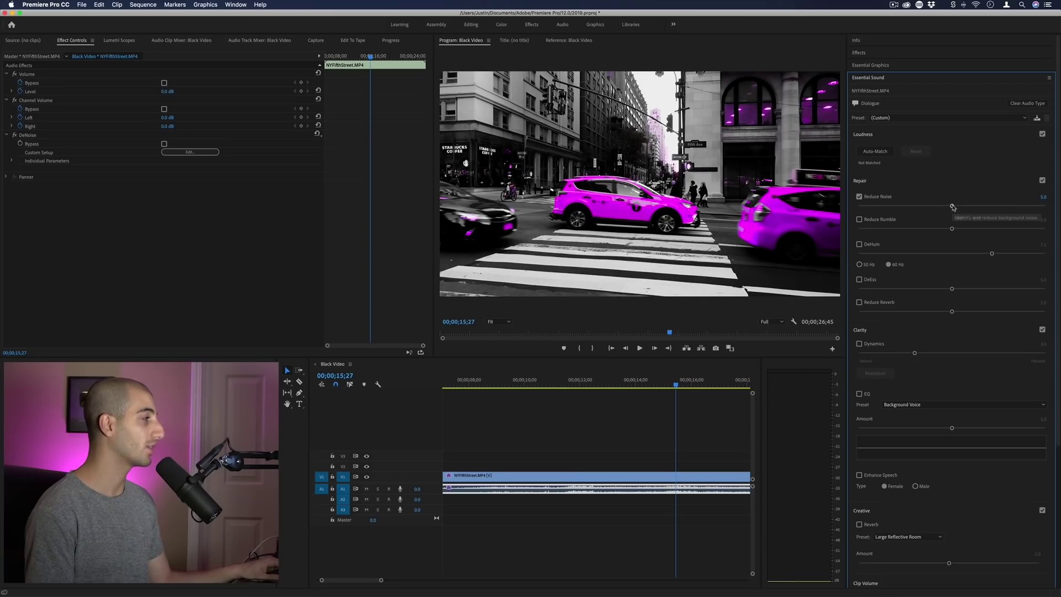
left_click_drag(953, 207, 937, 206)
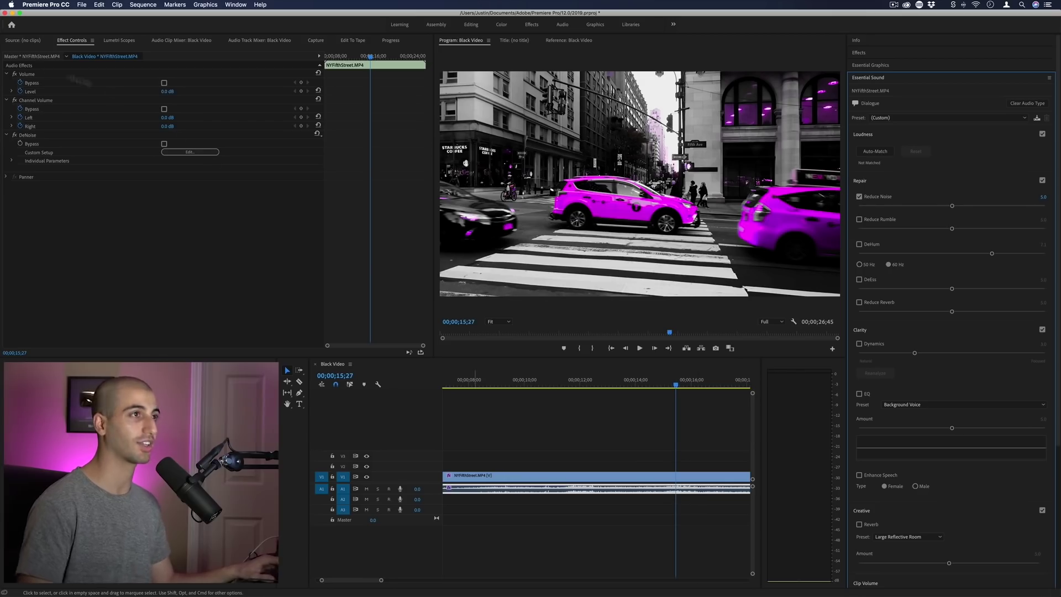
- Open the DeNoise effect's custom setup editor and play the clip to examine its noise spectrum
left_click(79, 144)
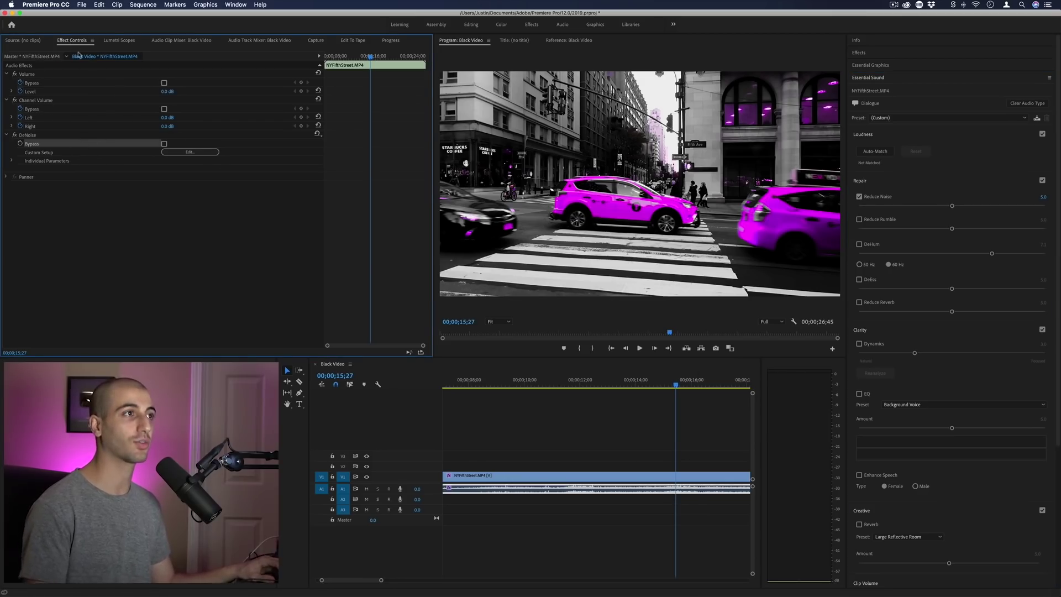
left_click(43, 155)
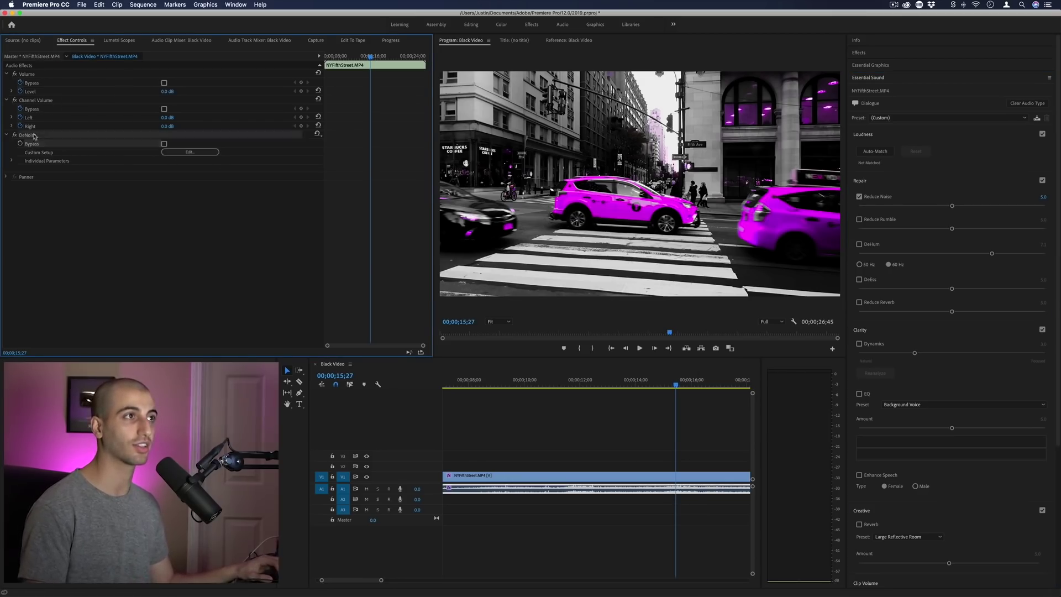
left_click(168, 153)
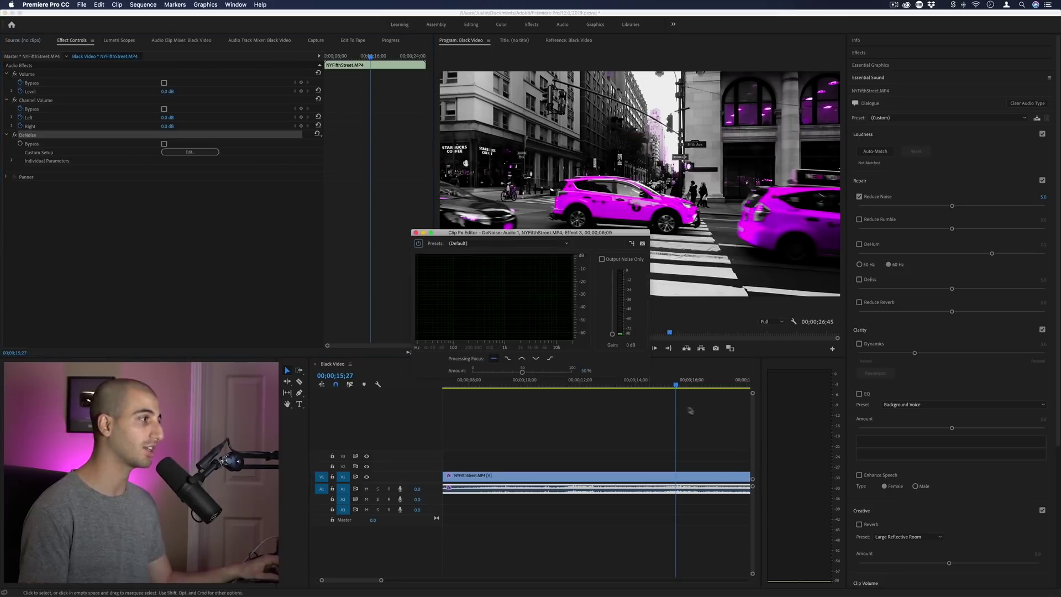
left_click_drag(678, 386, 588, 386)
key("space")
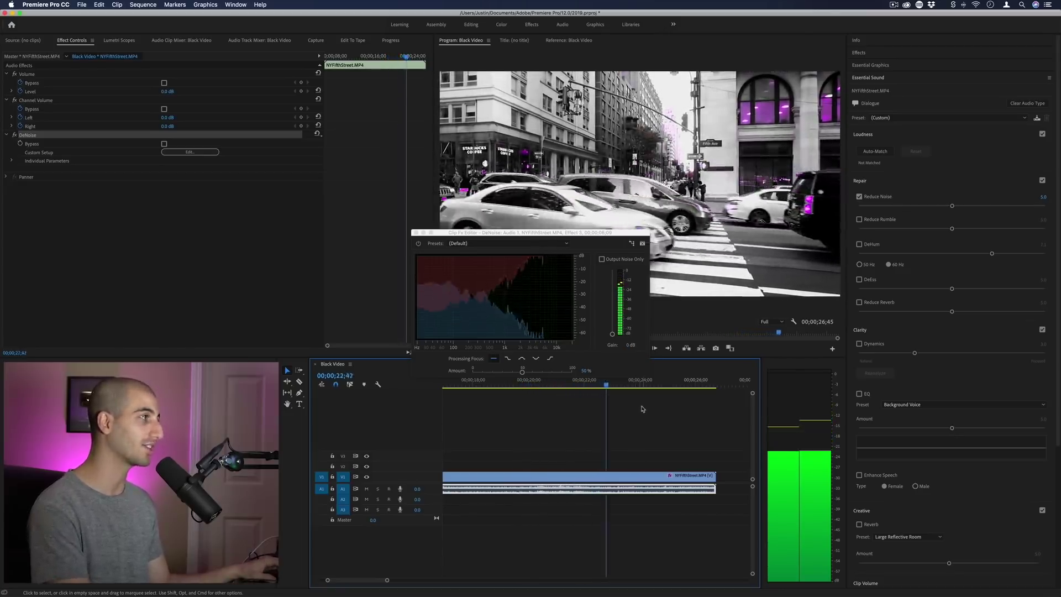
key("space")
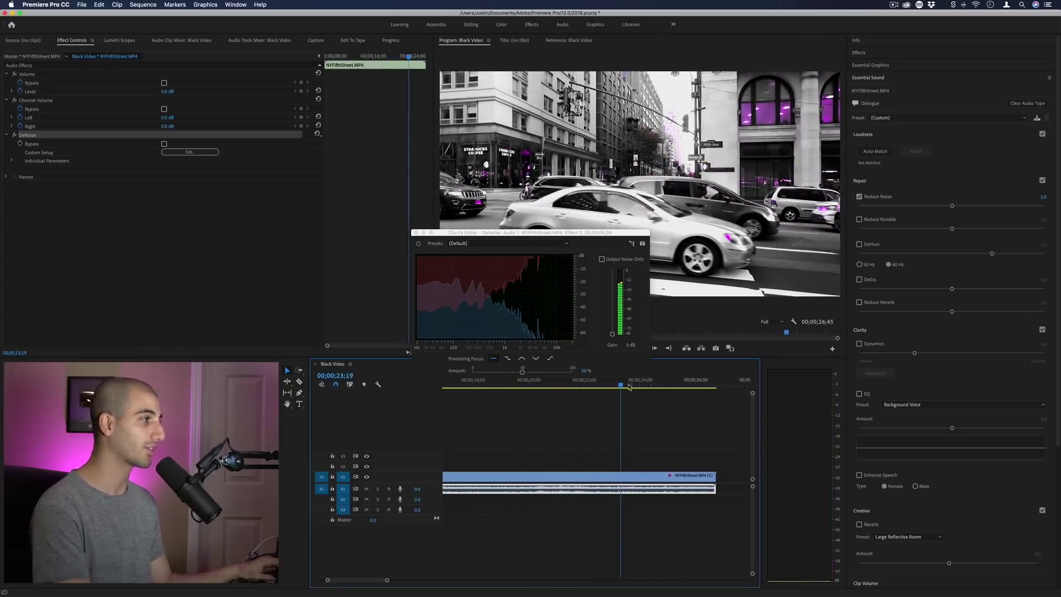
- Move the playhead back to 00;00;18;31, turn off Reduce Noise, and play the clip to compare the sound
left_click(528, 383)
left_click_drag(514, 387, 487, 385)
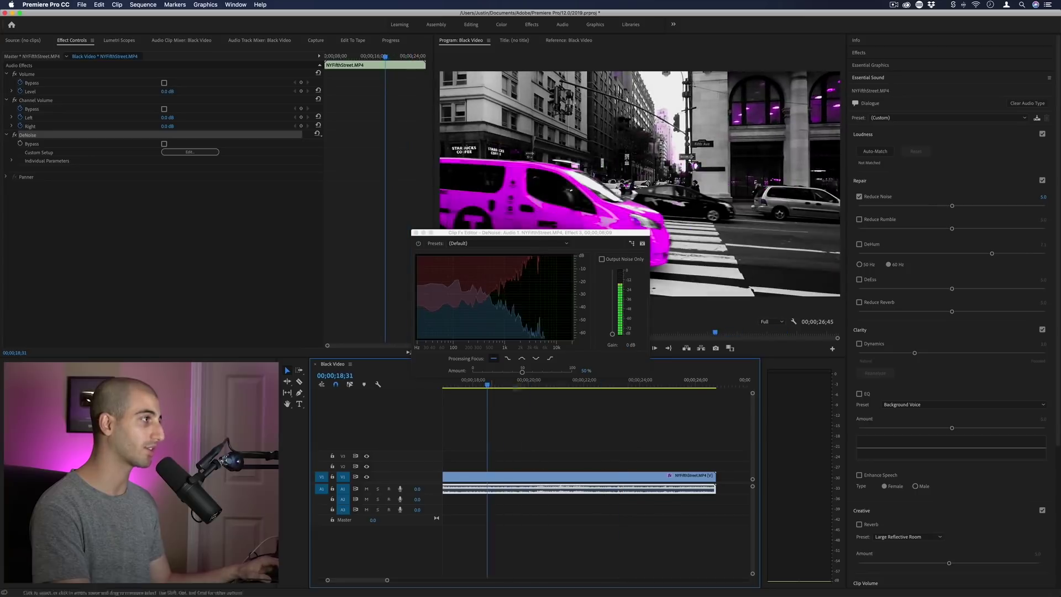
left_click(859, 197)
key("space")
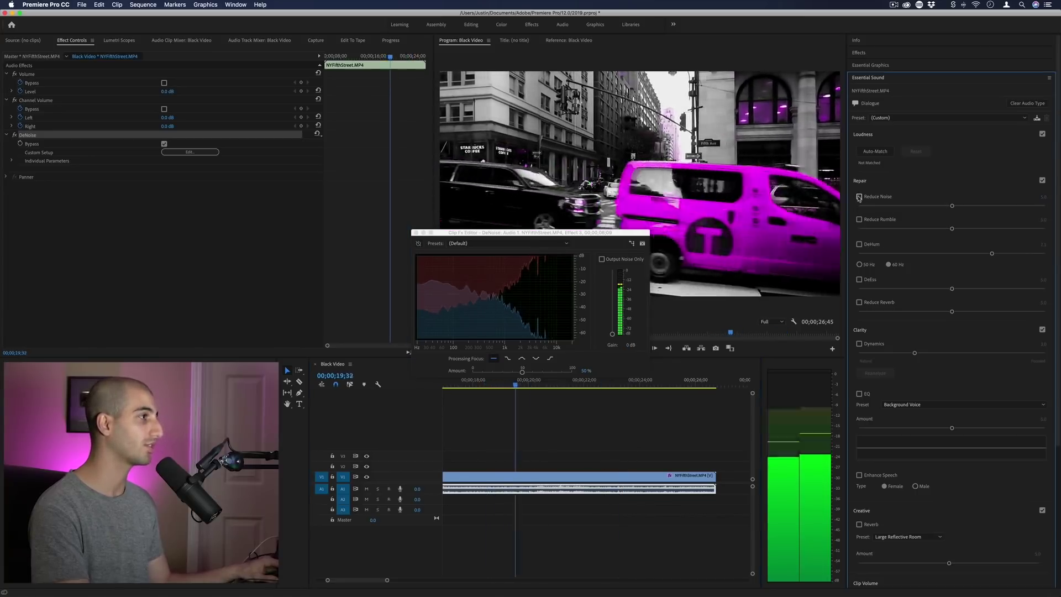
- Turn Reduce Noise back on to hear it during playback, stop playing, and turn on Reduce Reverb
left_click(859, 196)
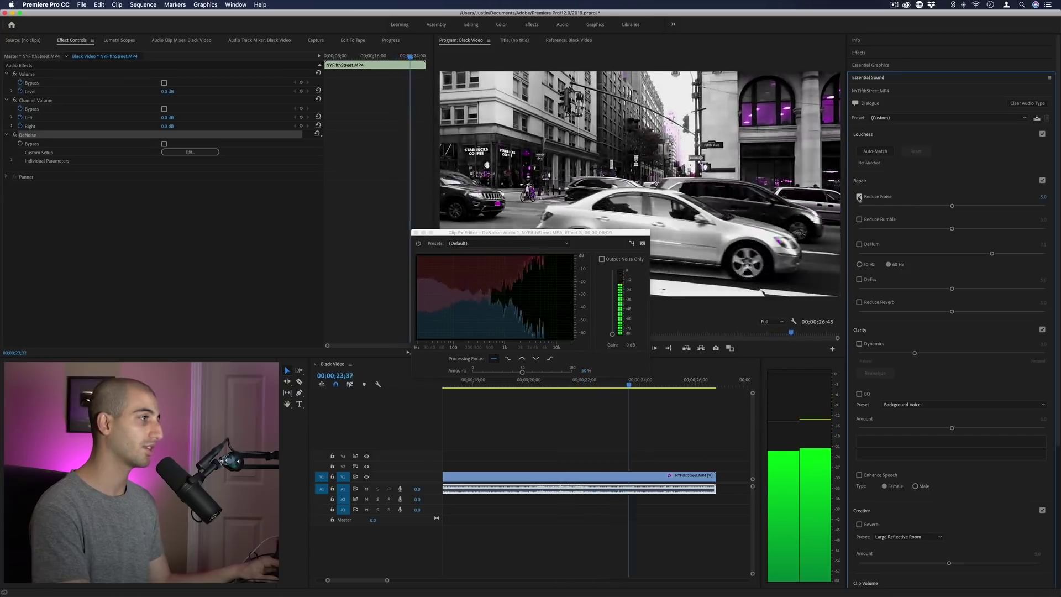
key("space")
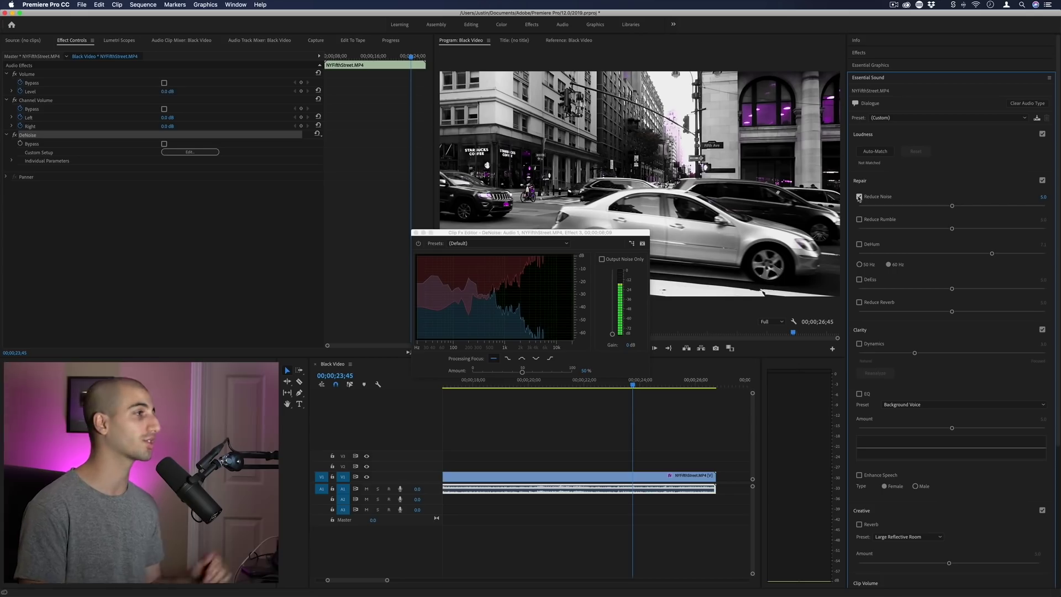
left_click(860, 303)
- Lower the dialogue clip's volume level slightly in Essential Sound and close the DeNoise editor
scroll(884, 457, "down", 4)
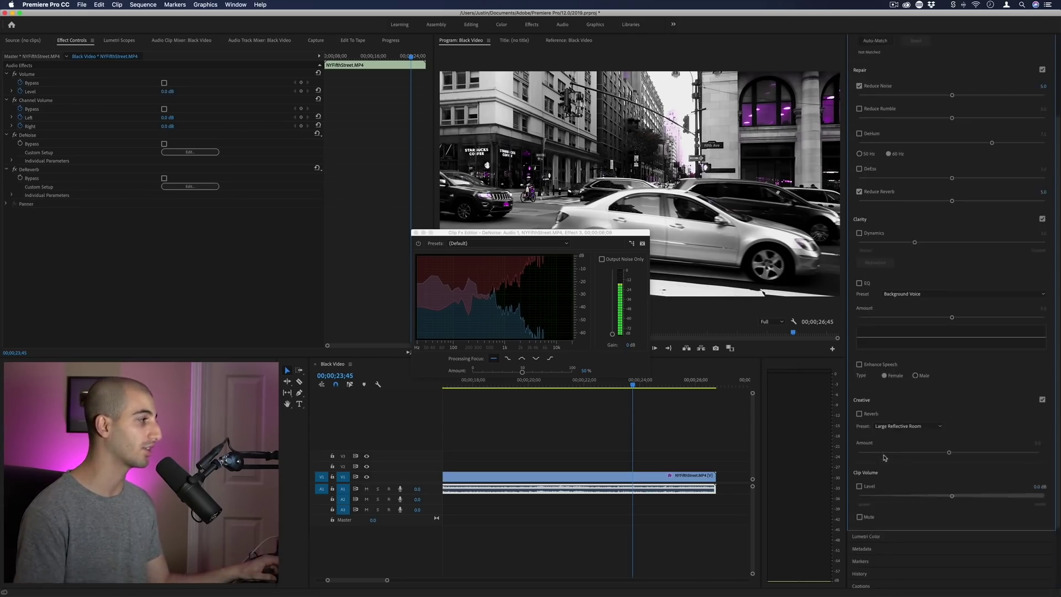
scroll(886, 456, "down", 3)
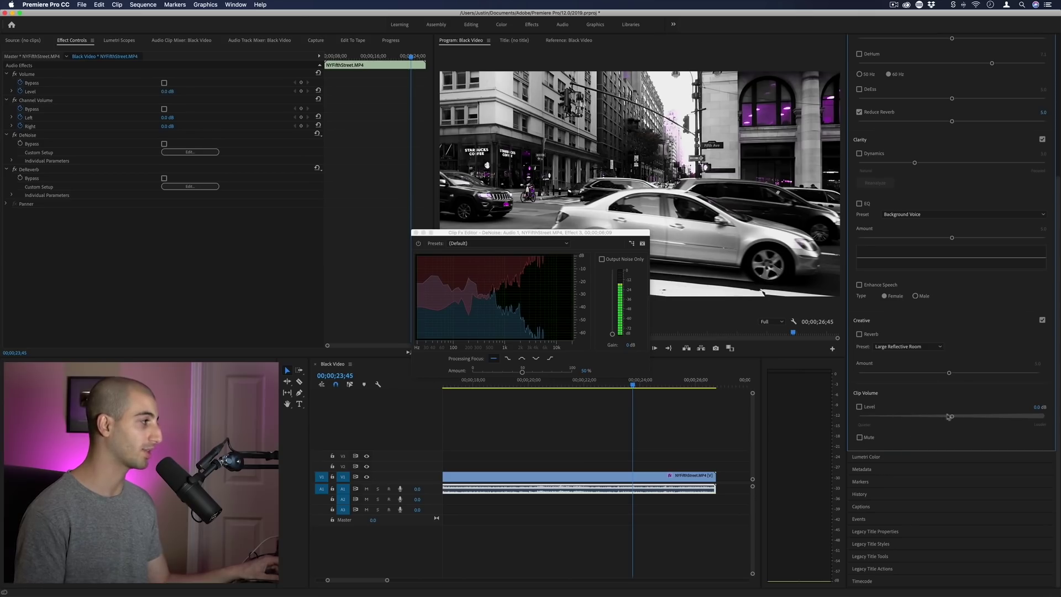
left_click_drag(949, 416, 933, 418)
scroll(910, 421, "up", 7)
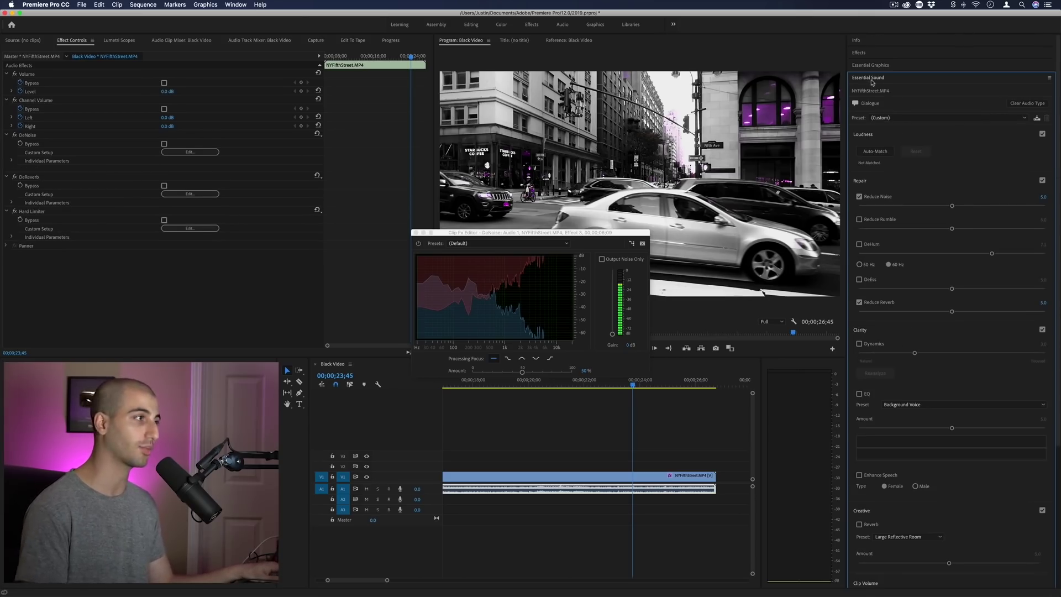
left_click(415, 232)
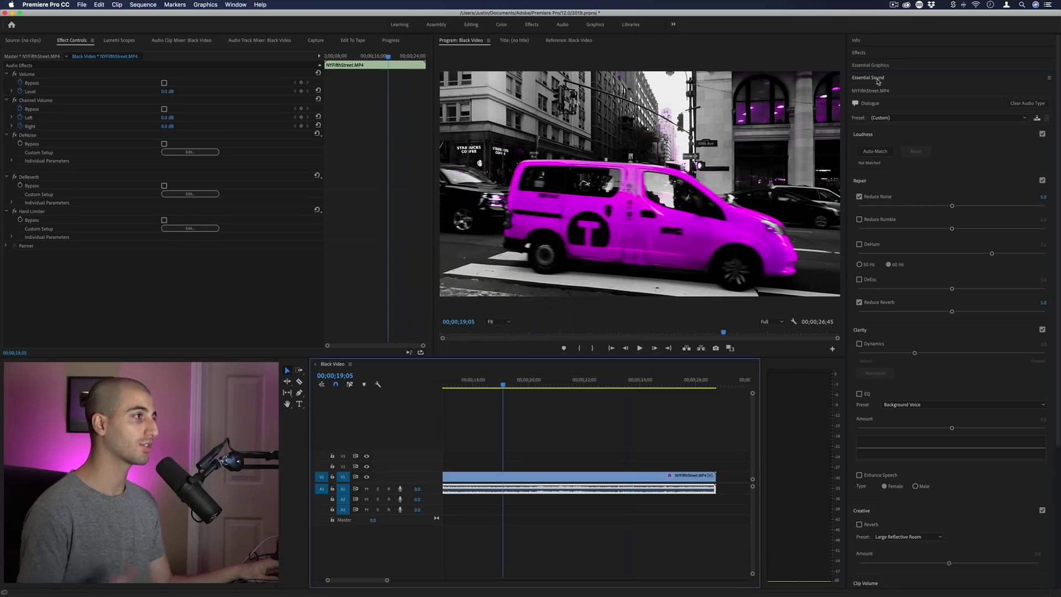
- Add the Angled Image Caption template from My Templates in Essential Graphics to track V3 at 00;00;19;05
left_click(877, 78)
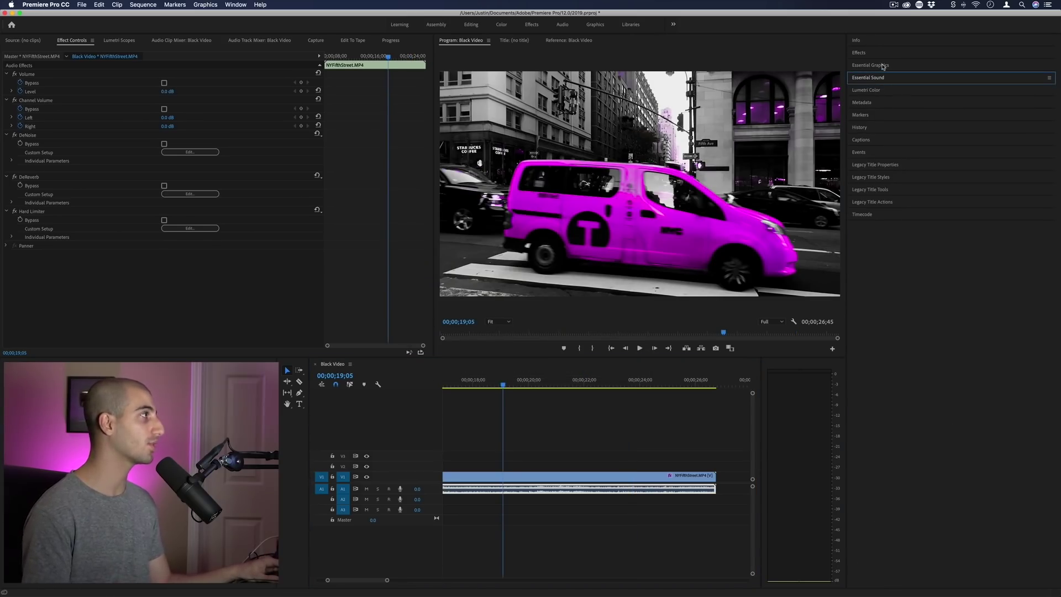
left_click(870, 65)
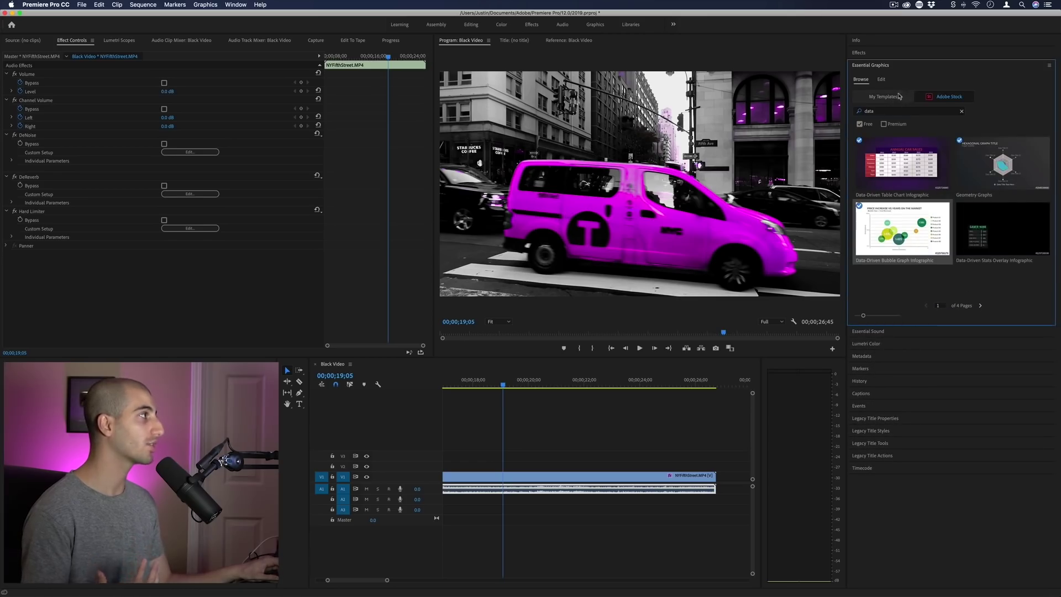
left_click(893, 98)
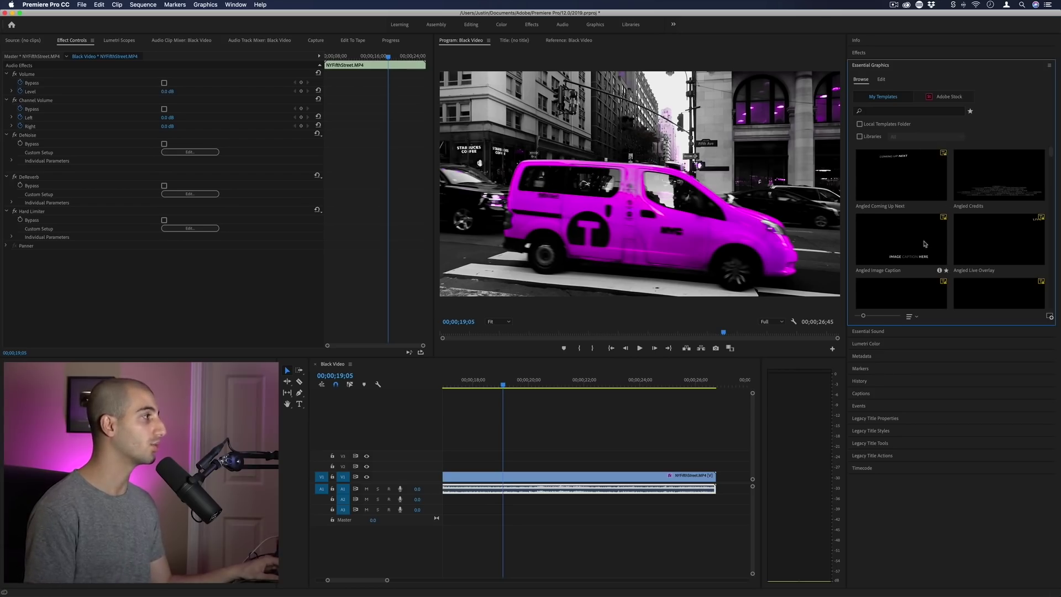
left_click_drag(906, 243, 507, 458)
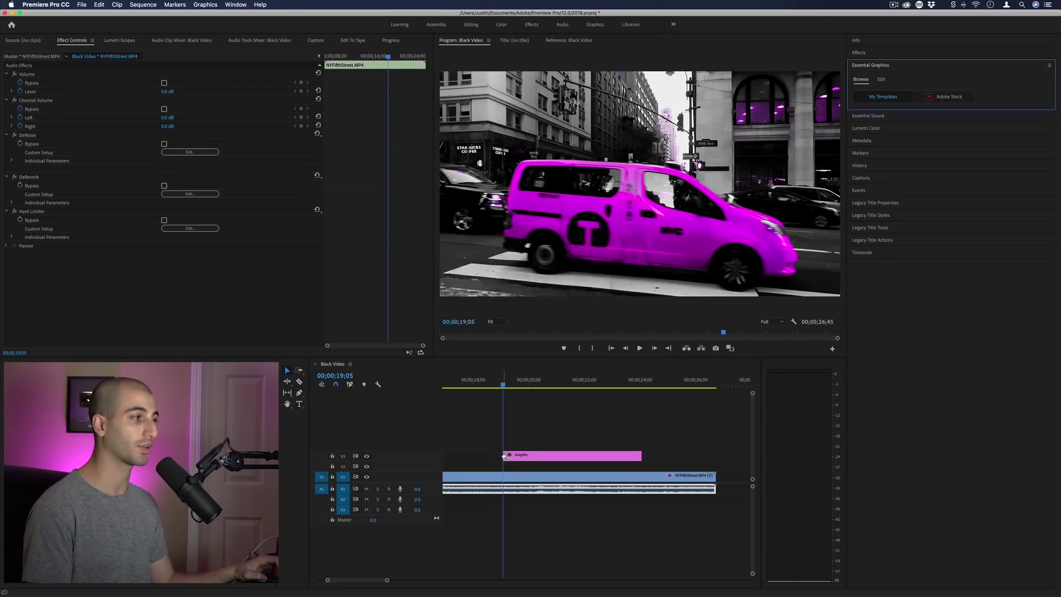
left_click(627, 407)
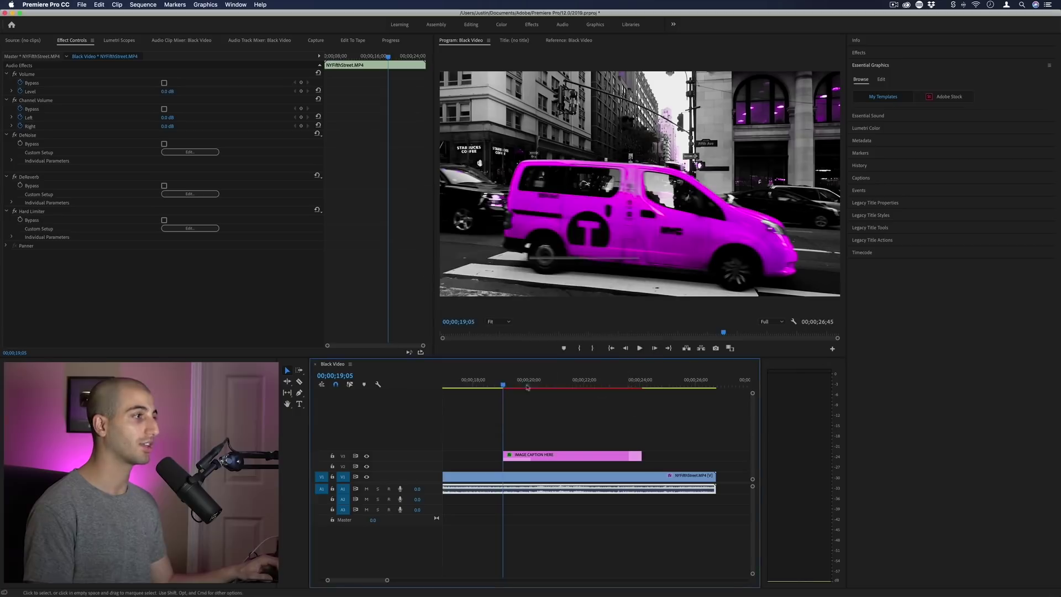
- Retime the caption graphic on V3 to start about one second earlier and end about 1.5 seconds earlier
left_click_drag(526, 382, 503, 385)
left_click_drag(504, 452, 477, 453)
left_click_drag(641, 454, 598, 456)
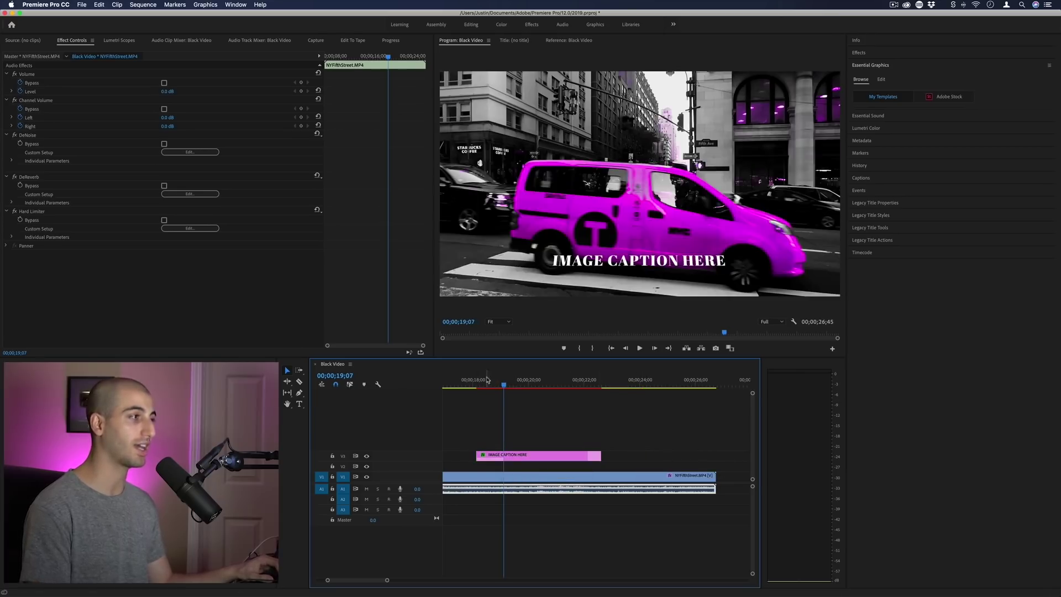
- Move the playhead to 00;00;18;22, inspect the caption graphic's properties, and save the project
left_click(484, 381)
left_click(580, 455)
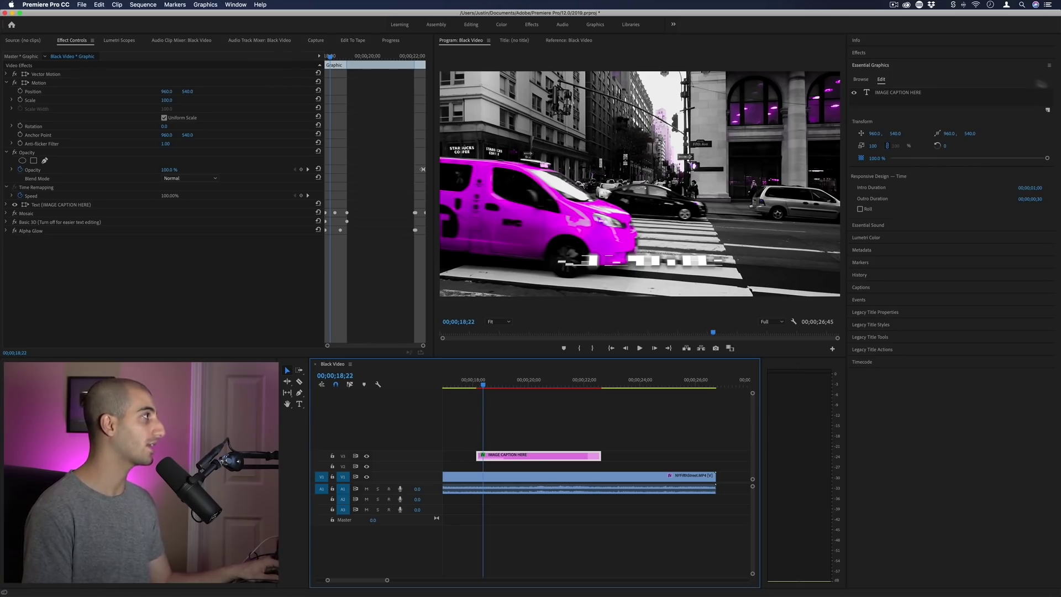
left_click(861, 80)
key("super+s")
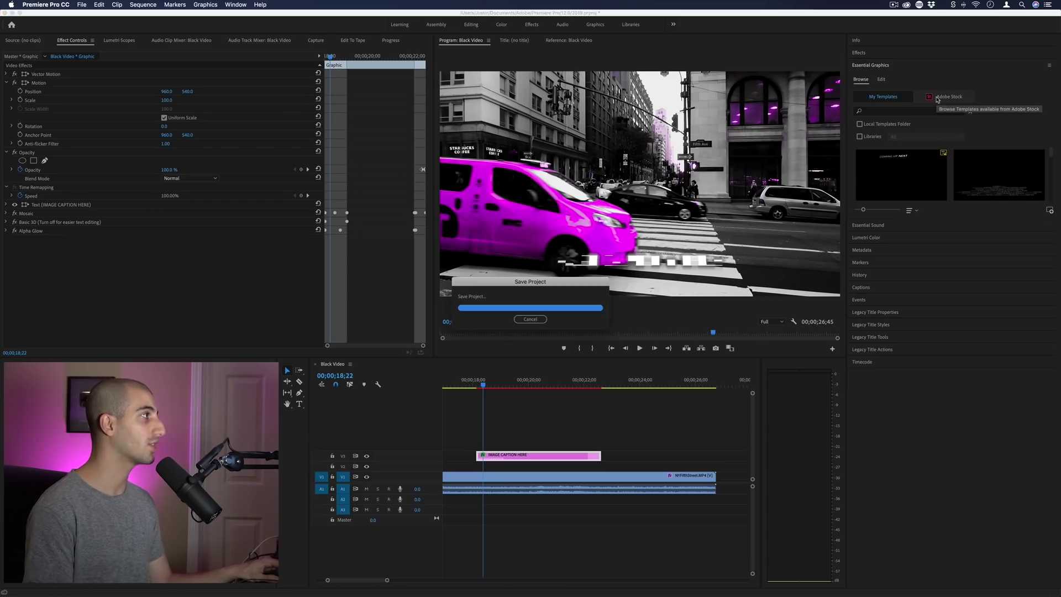
- Search the graphics templates for "data" on Adobe Stock and preview the Data-Driven Table Chart Infographic
left_click(917, 111)
type("dat")
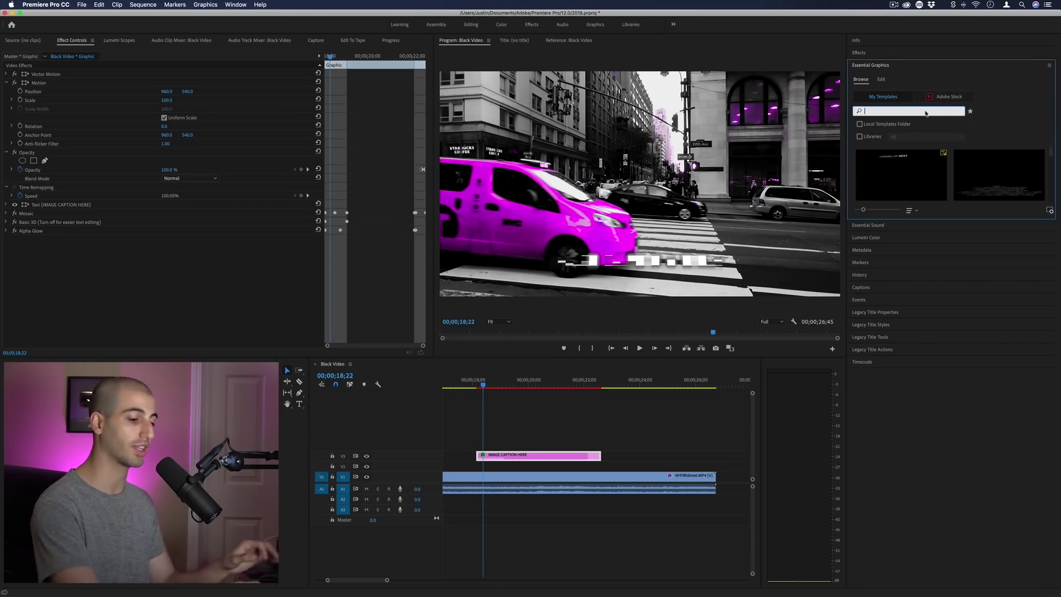
type("at")
left_click(949, 97)
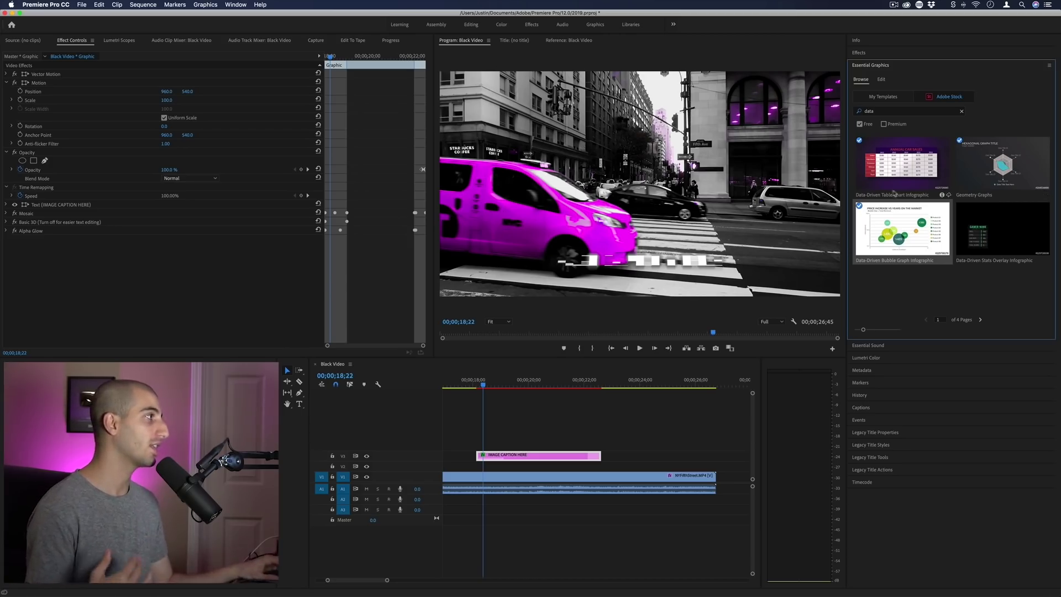
left_click_drag(906, 173, 917, 173)
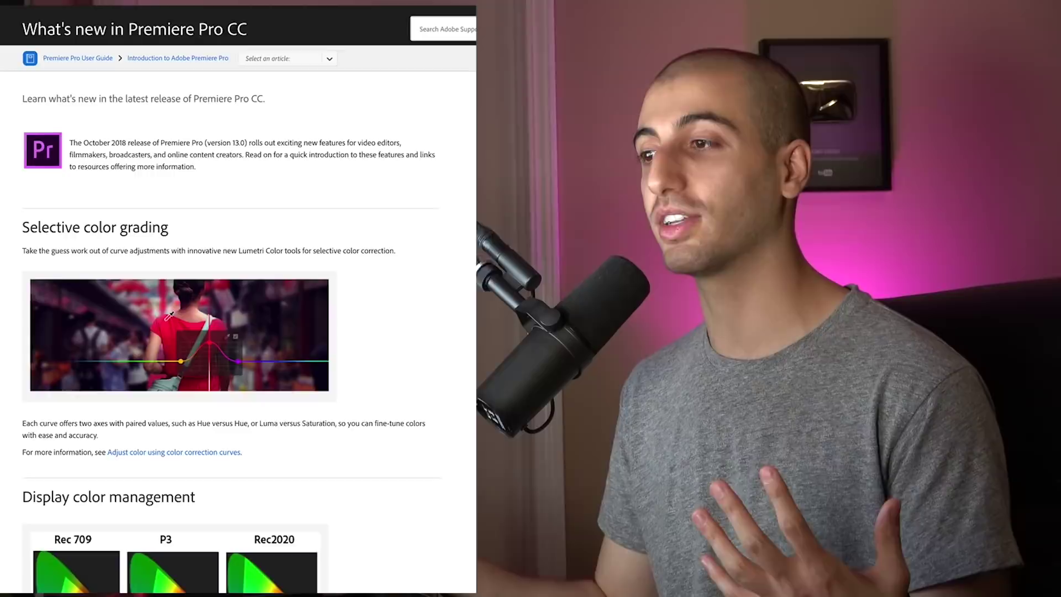
- Read through the "What's new in Premiere Pro CC" page from Selective color grading to the performance and file format section
scroll(39, 210, "down", 15)
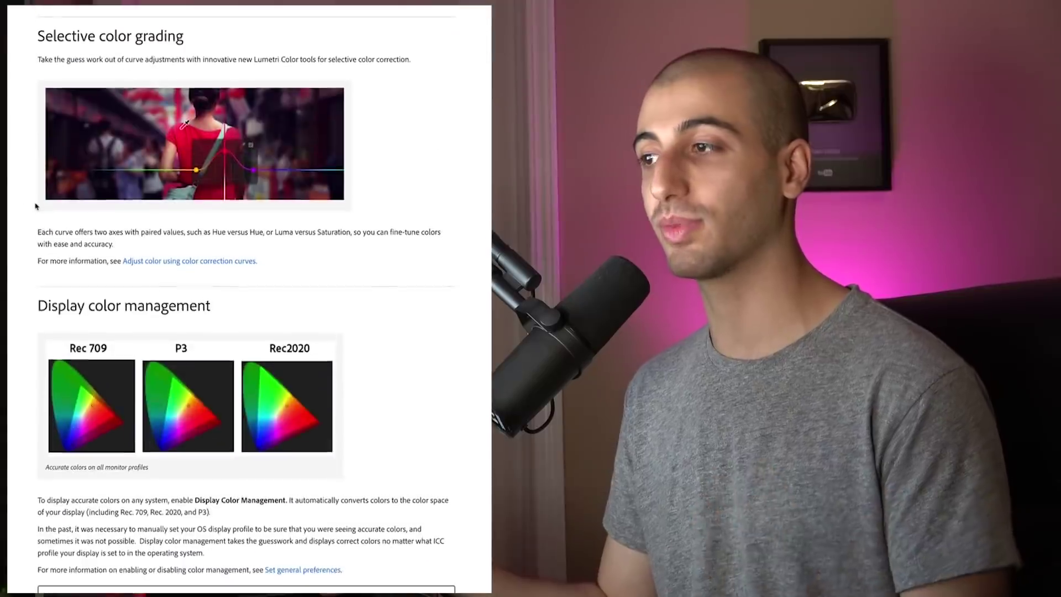
scroll(53, 228, "down", 20)
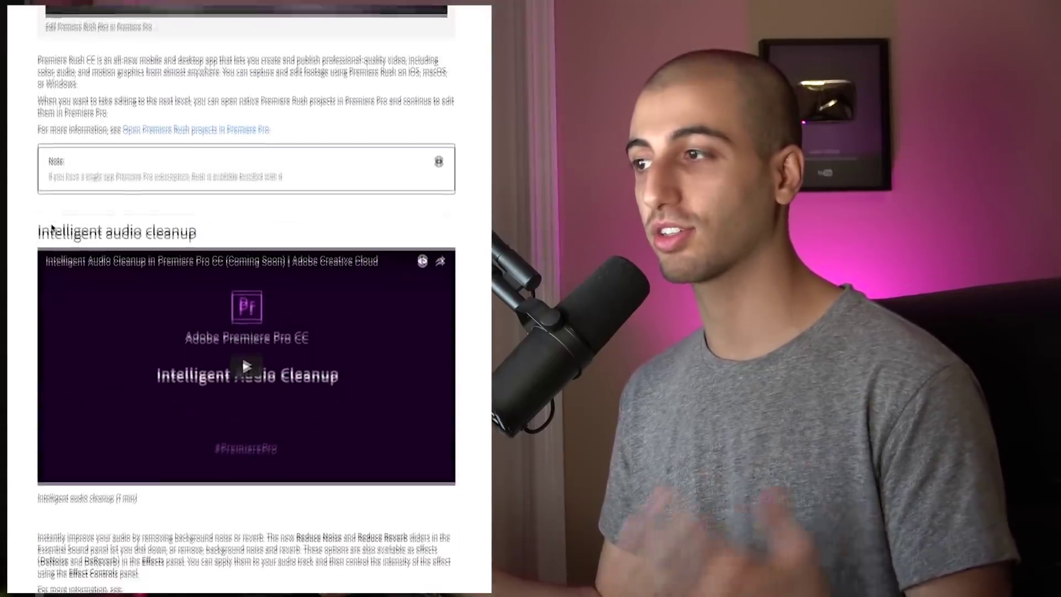
scroll(51, 227, "down", 1)
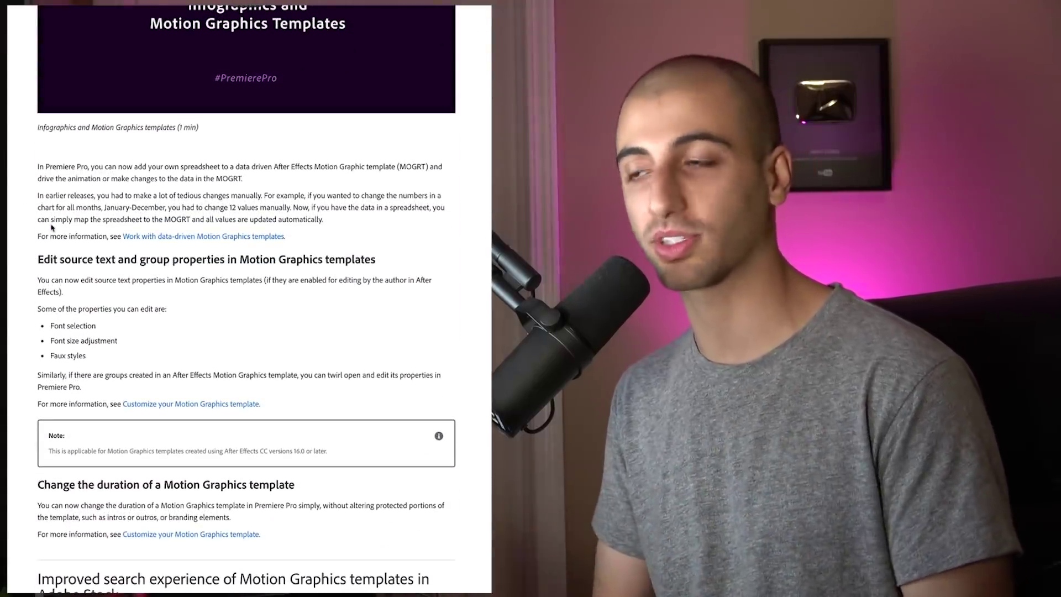
scroll(52, 228, "down", 12)
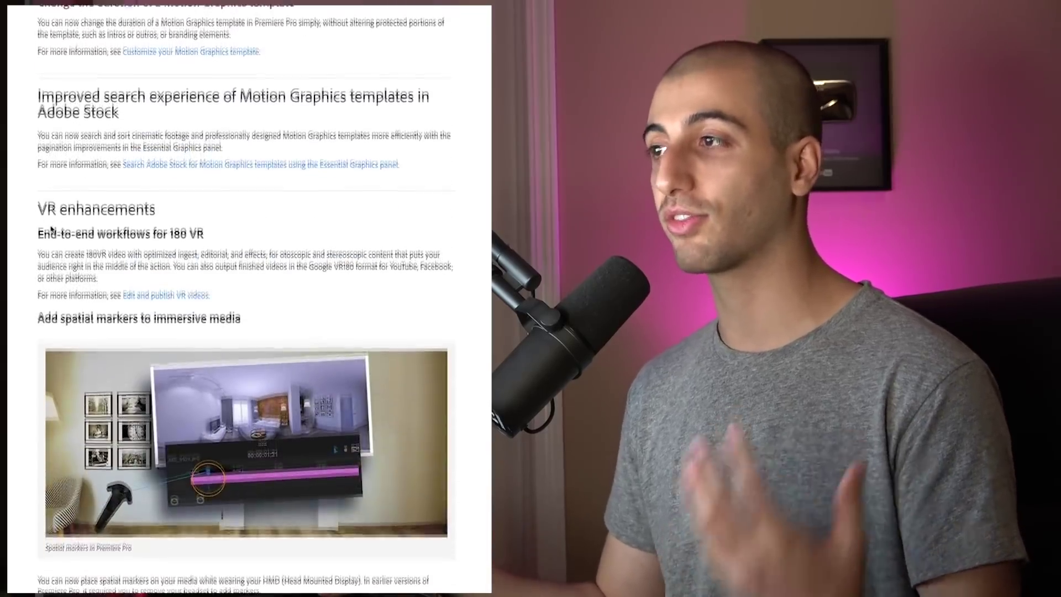
scroll(51, 231, "down", 15)
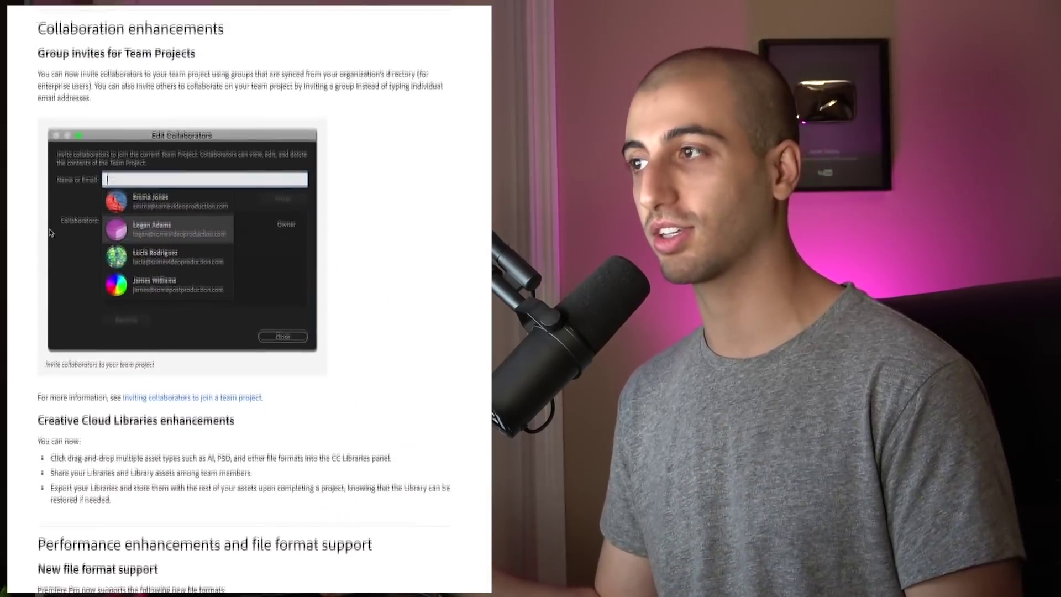
scroll(50, 232, "down", 15)
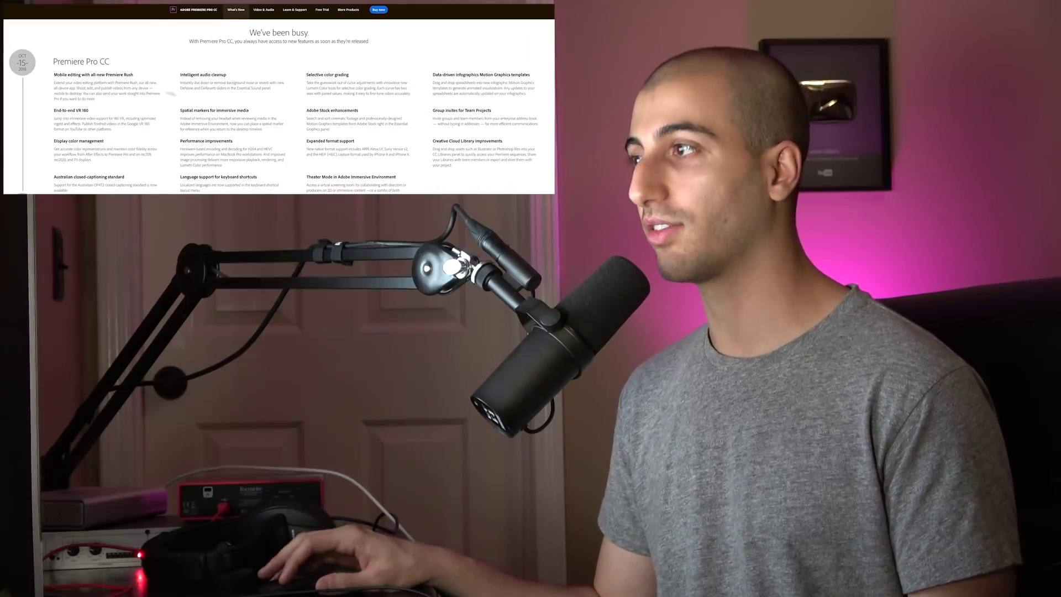
- Review the October 15 Premiere Pro CC feature list, highlighting the Premiere Rush mobile editing and Intelligent audio cleanup entries
left_click_drag(429, 186, 182, 142)
left_click(409, 176)
left_click_drag(105, 100, 46, 74)
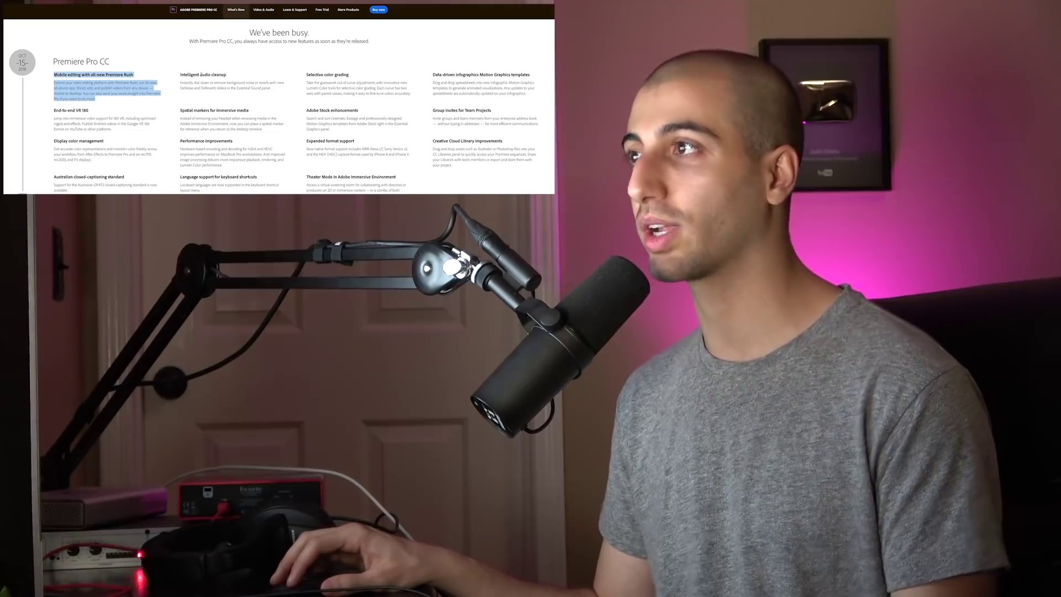
left_click_drag(202, 75, 253, 77)
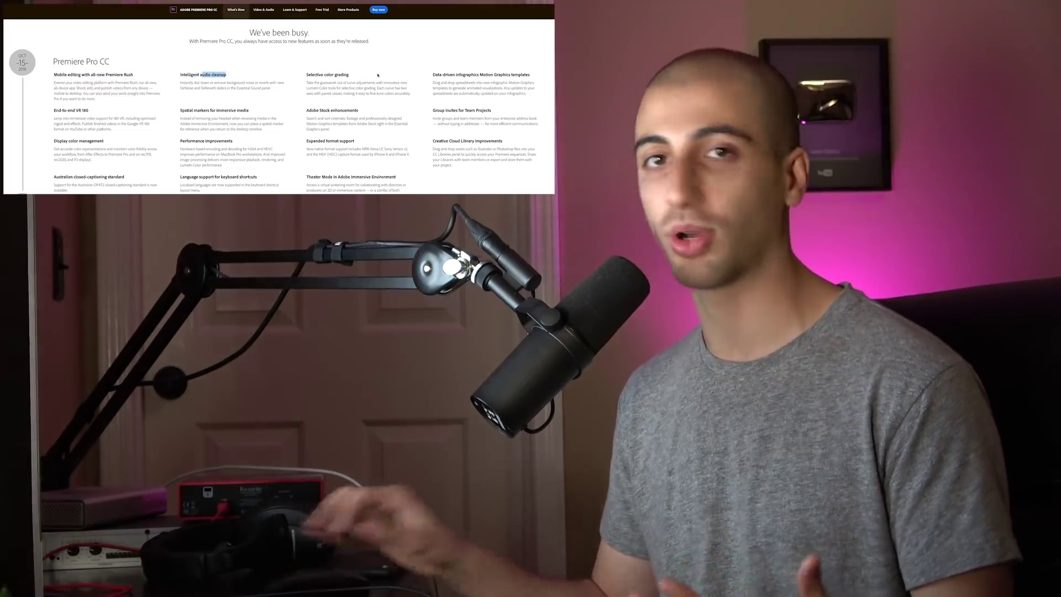